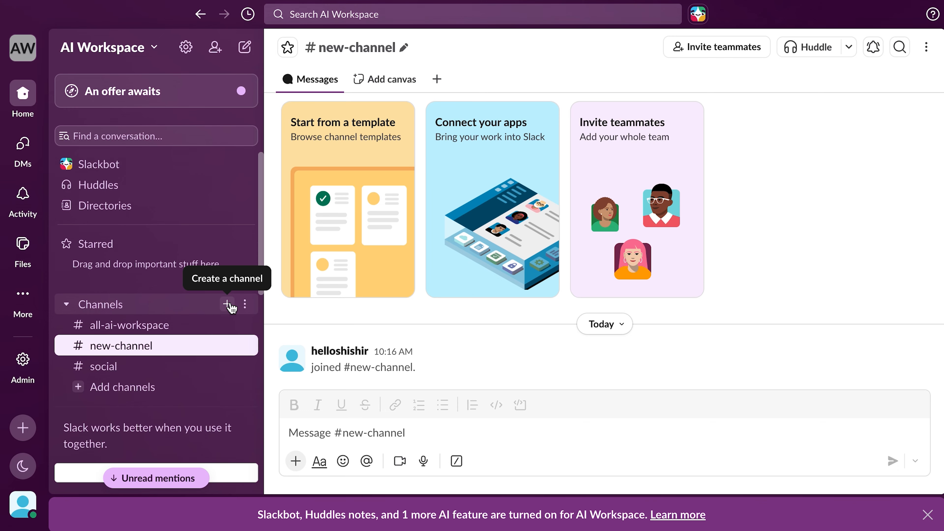
# Step: Create a new channel named youtube in the workspace
pyautogui.click(227, 304)
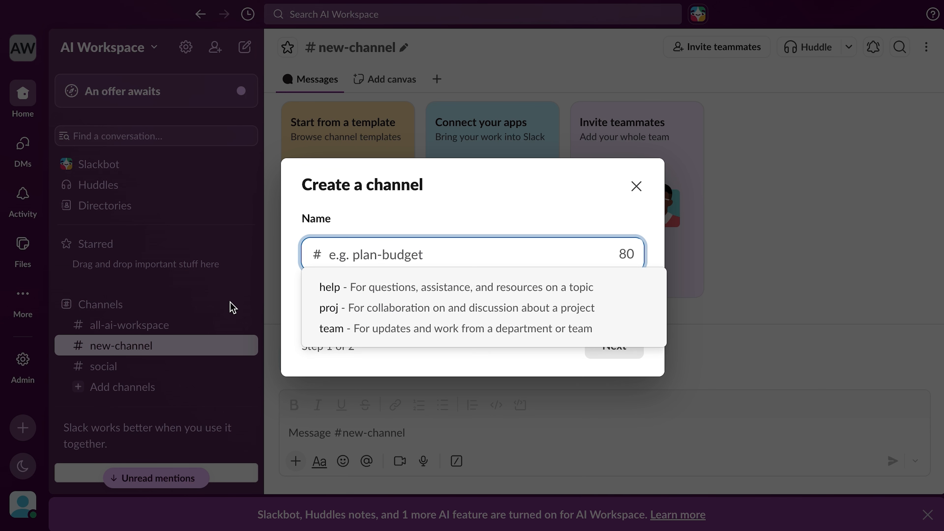
pyautogui.write('youtube')
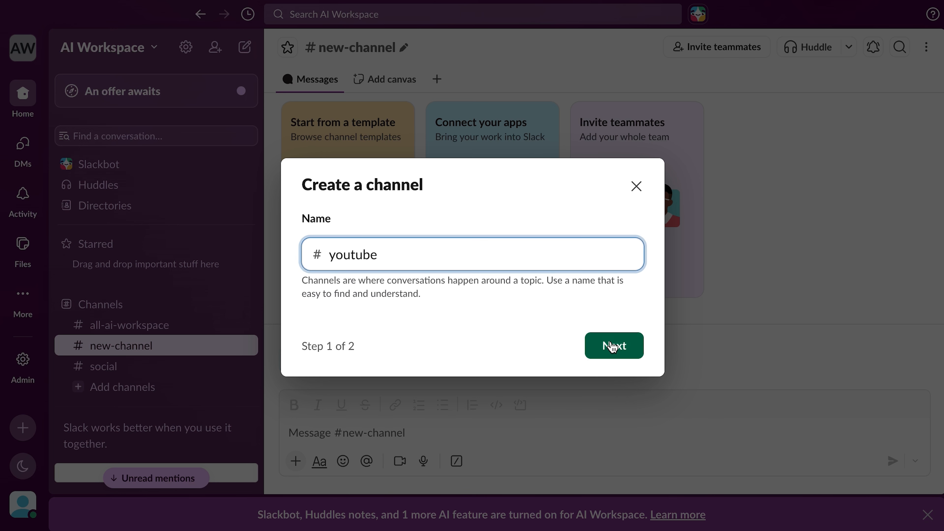
pyautogui.click(612, 346)
pyautogui.click(613, 353)
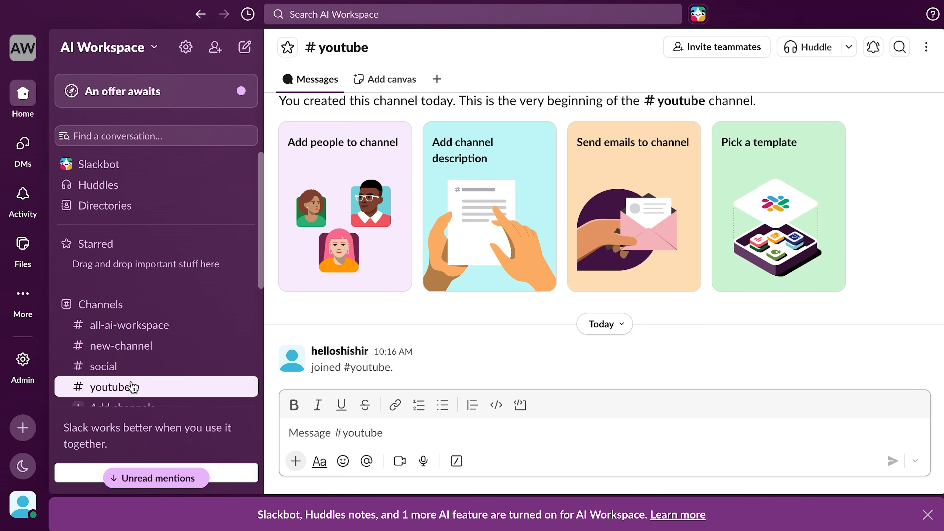
# Step: Browse all apps, open the Slack Marketplace and go to its app-building page
pyautogui.scroll(-2, 132, 387)
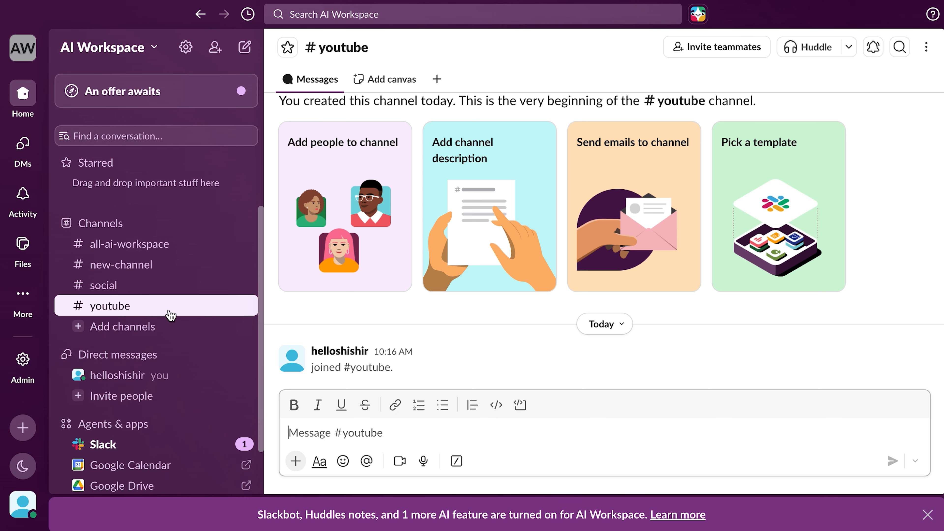
pyautogui.scroll(-2, 170, 316)
pyautogui.click(102, 450)
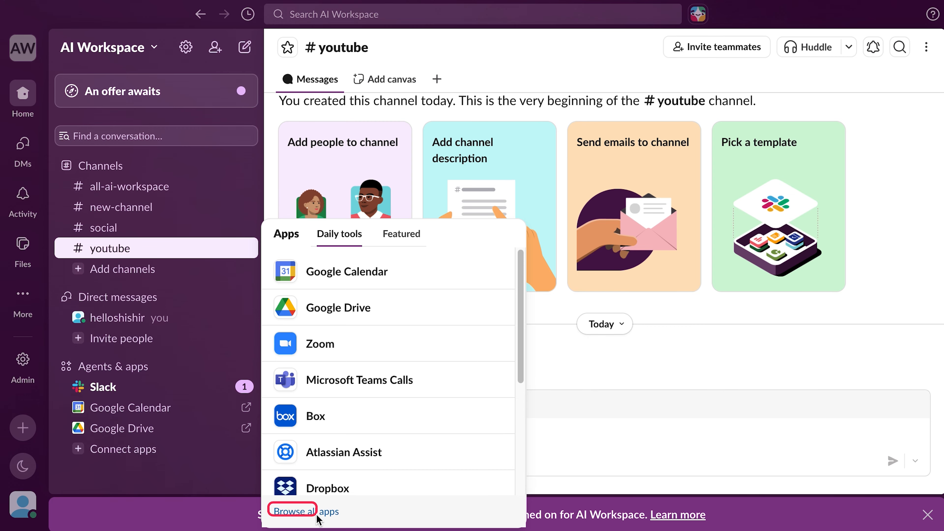
pyautogui.click(327, 515)
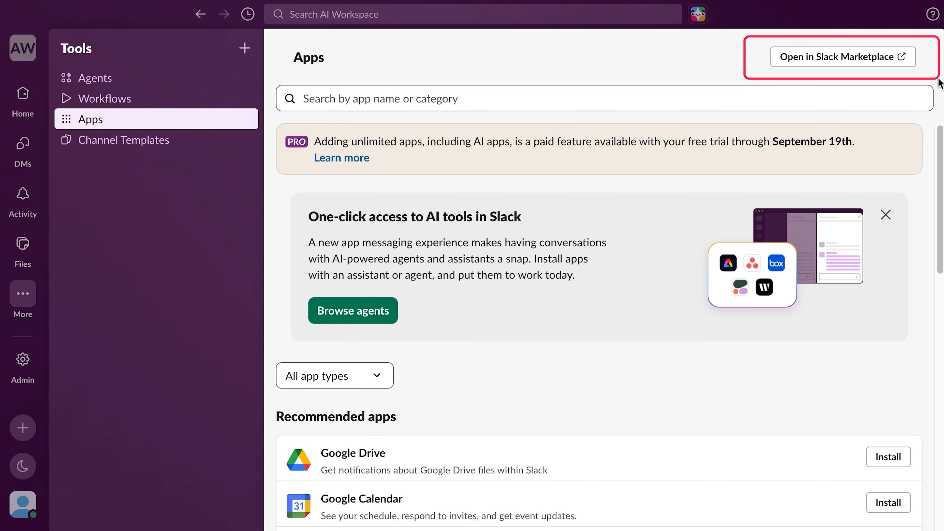
pyautogui.click(885, 59)
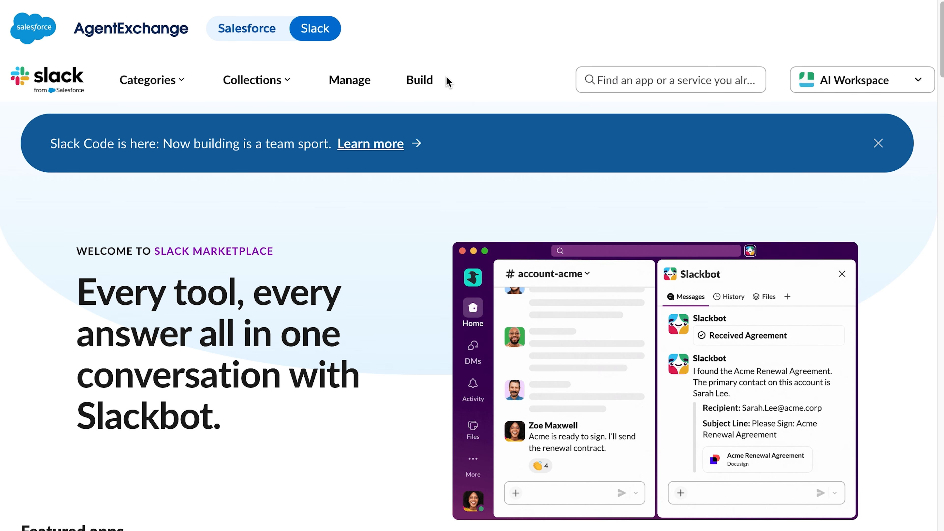
pyautogui.click(416, 81)
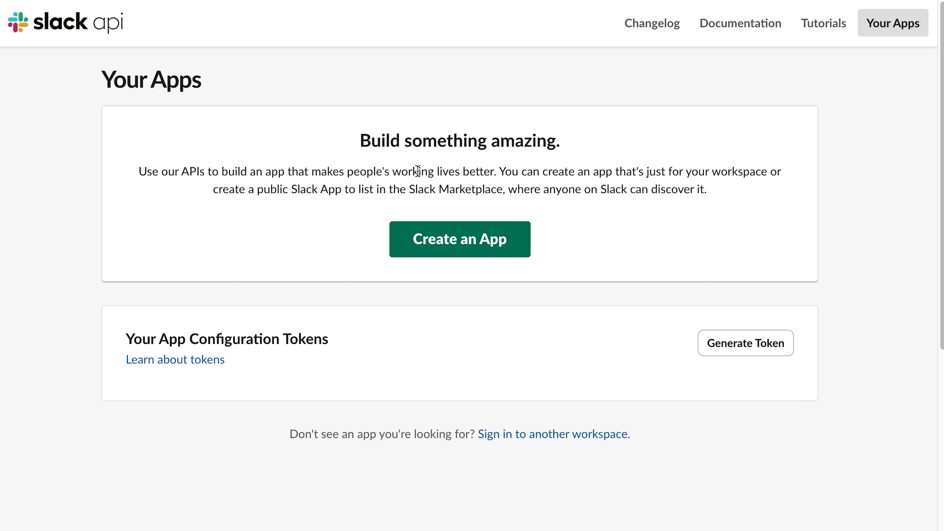
# Step: Create a blank app named n8n in AI Workspace
pyautogui.click(492, 242)
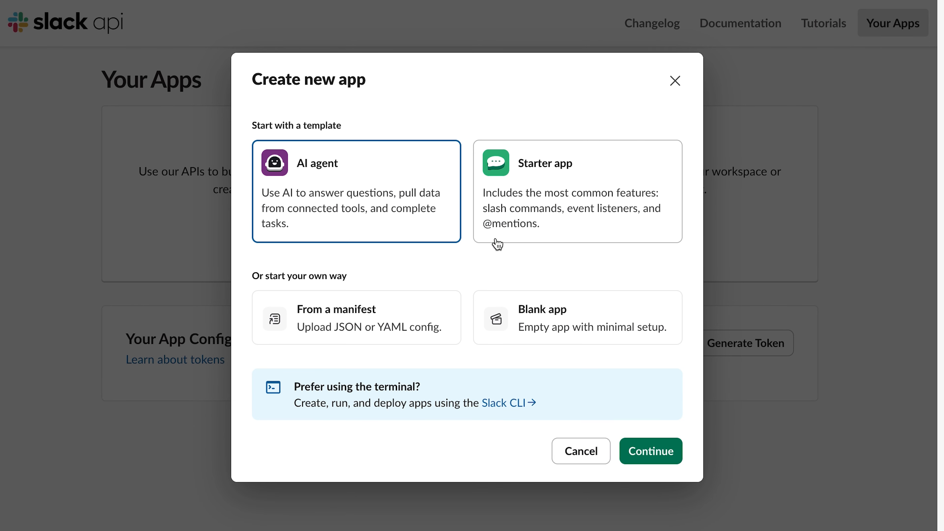
pyautogui.click(561, 314)
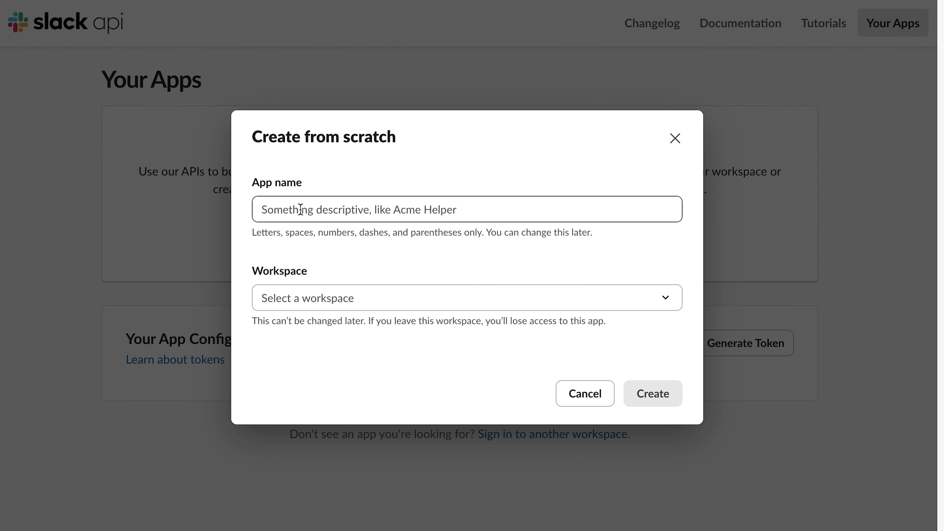
pyautogui.click(300, 209)
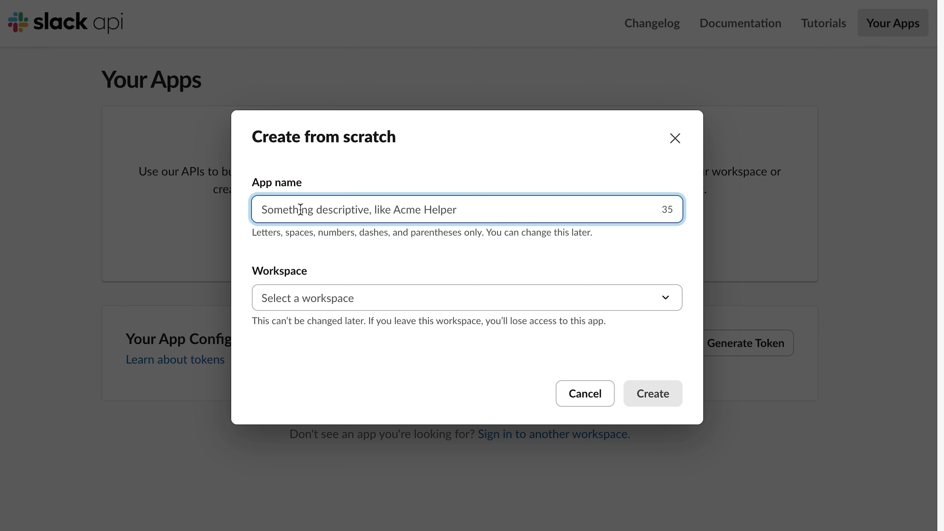
pyautogui.write('n8n')
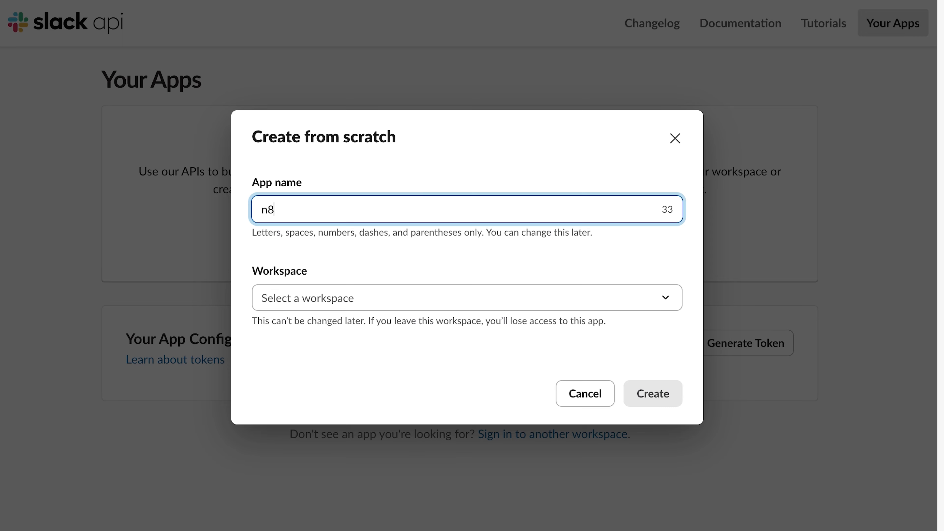
pyautogui.click(365, 297)
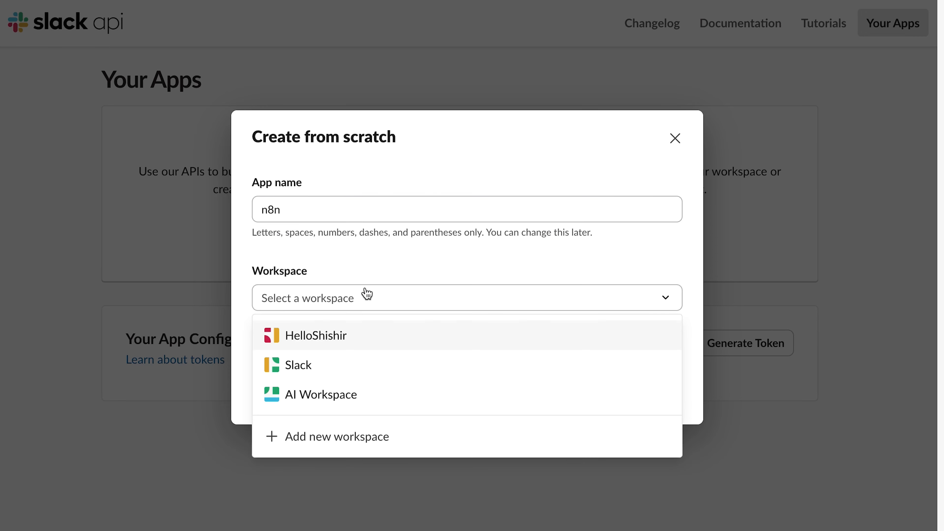
pyautogui.click(352, 407)
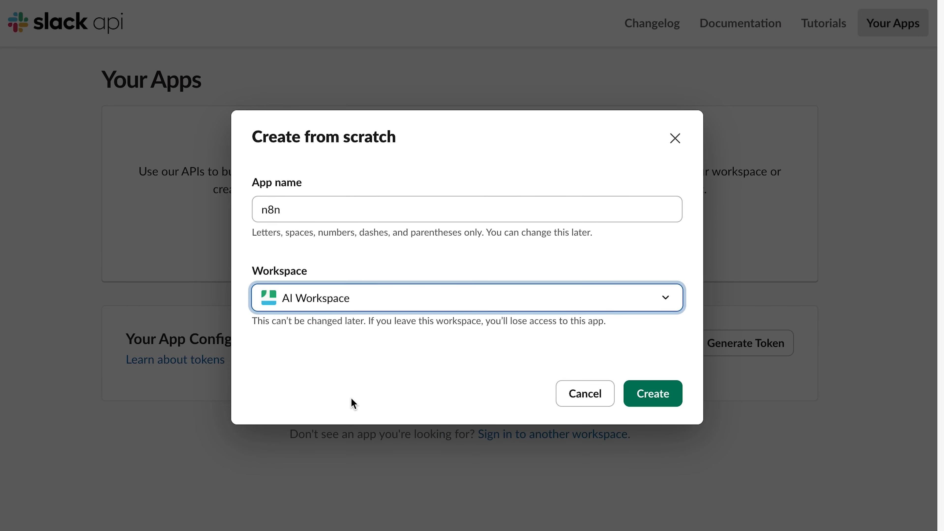
pyautogui.click(657, 393)
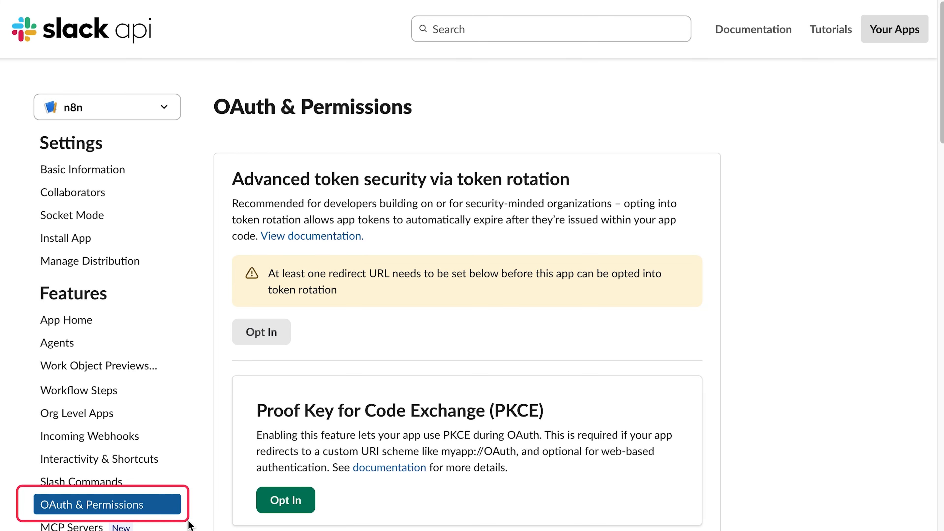
# Step: Add the bot token scopes app_mentions:read, channels:read and channels:join under OAuth & Permissions
pyautogui.scroll(-15, 447, 209)
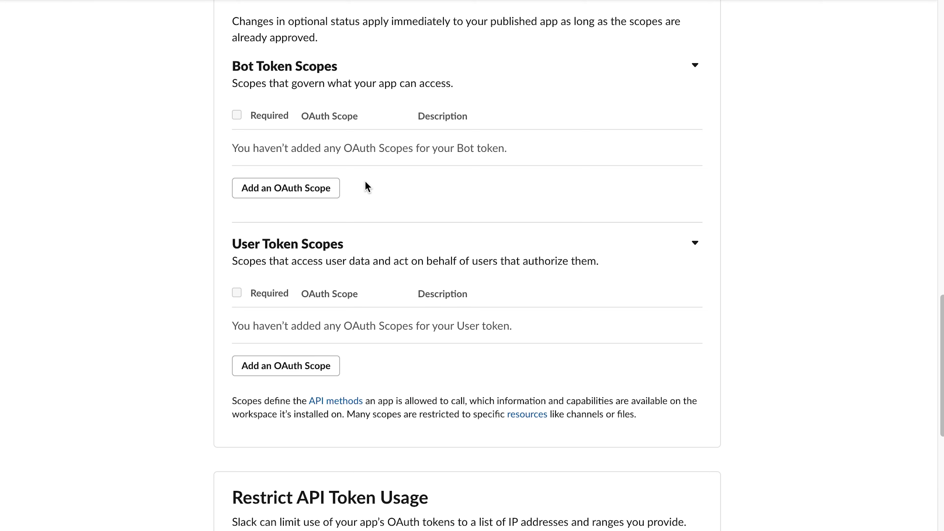
pyautogui.click(320, 188)
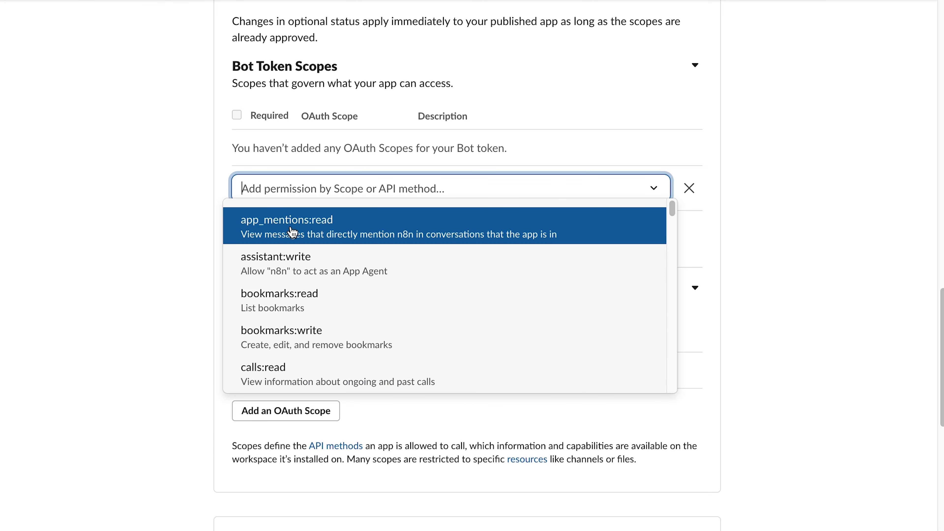
pyautogui.click(317, 232)
pyautogui.scroll(-2, 316, 224)
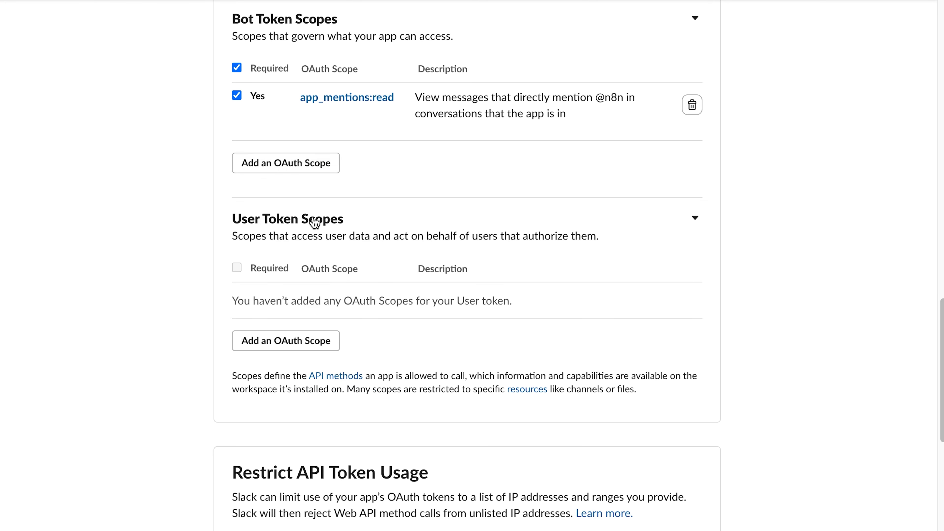
pyautogui.click(303, 163)
pyautogui.write('channels:r')
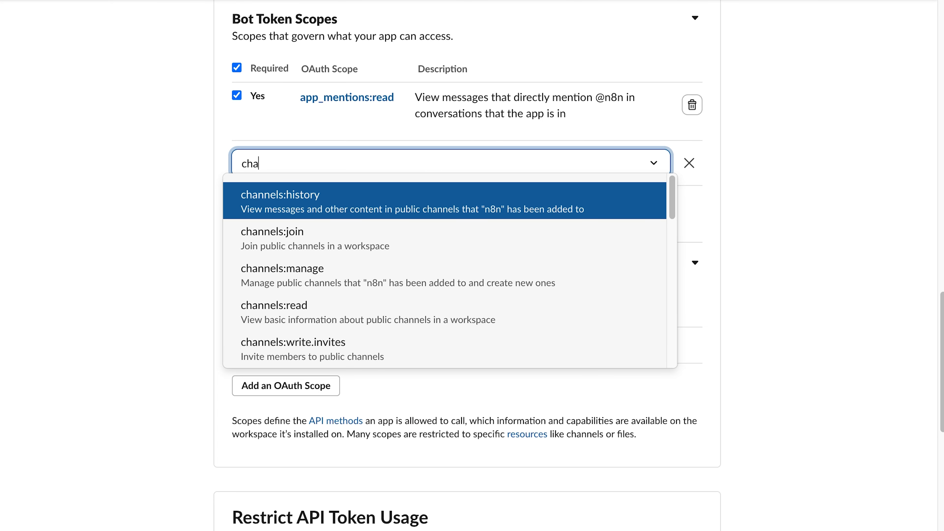
pyautogui.press('Return')
pyautogui.write('channels:j')
pyautogui.press('Return')
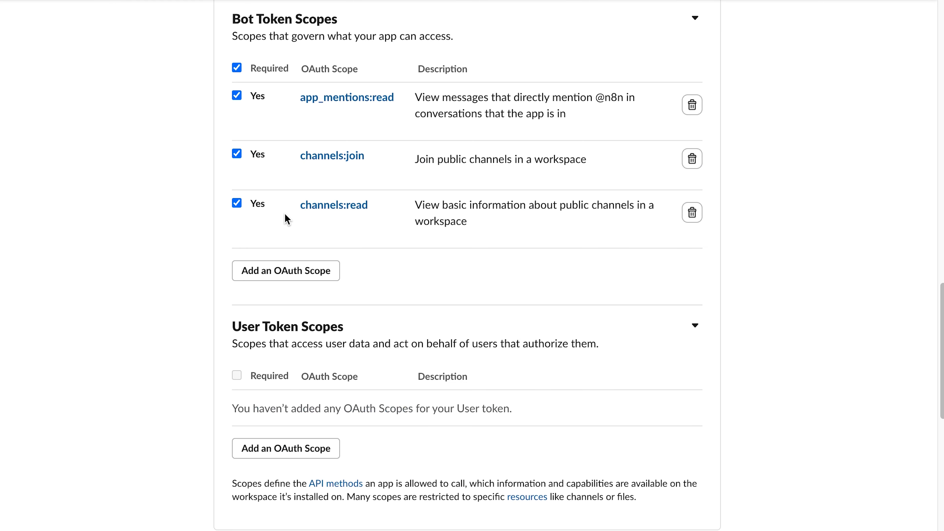
# Step: Add the bot token scopes chat:write and groups:read
pyautogui.click(312, 271)
pyautogui.write('chat:')
pyautogui.press('Return')
pyautogui.click(286, 320)
pyautogui.write('groups:r')
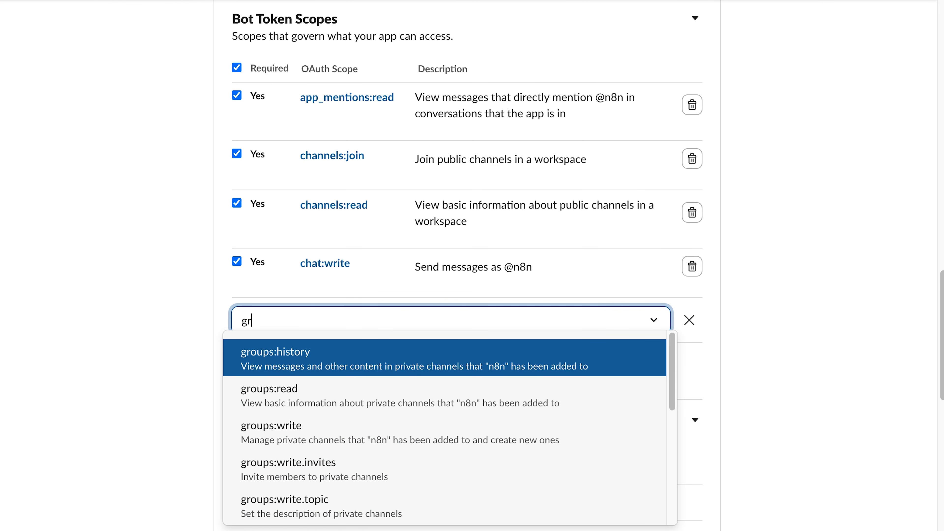
pyautogui.press('Return')
# Step: Install the n8n app to AI Workspace and allow its requested permissions
pyautogui.scroll(2, 423, 169)
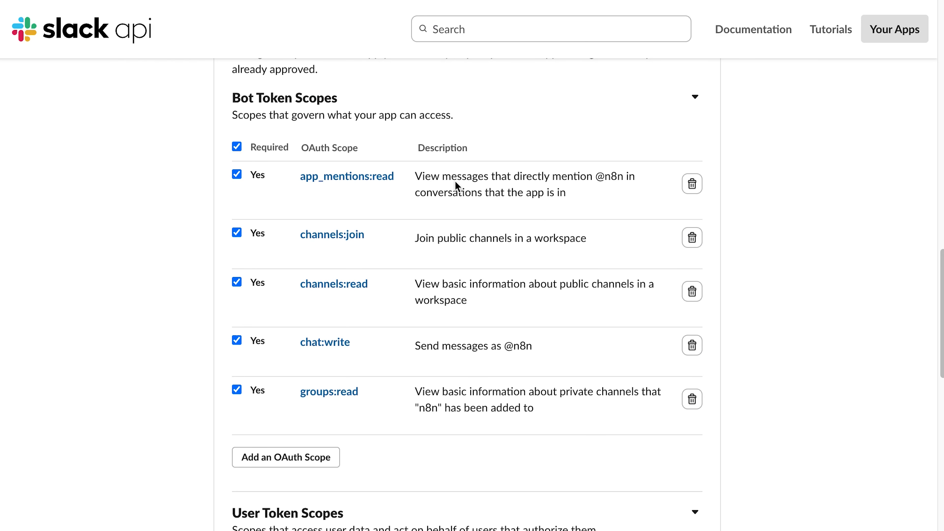
pyautogui.scroll(10, 464, 171)
pyautogui.scroll(5, 469, 173)
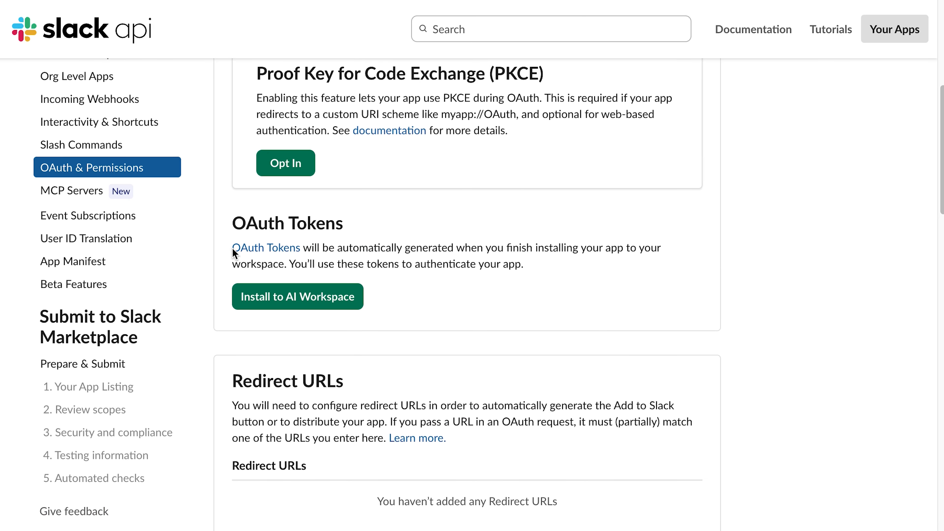
pyautogui.click(310, 307)
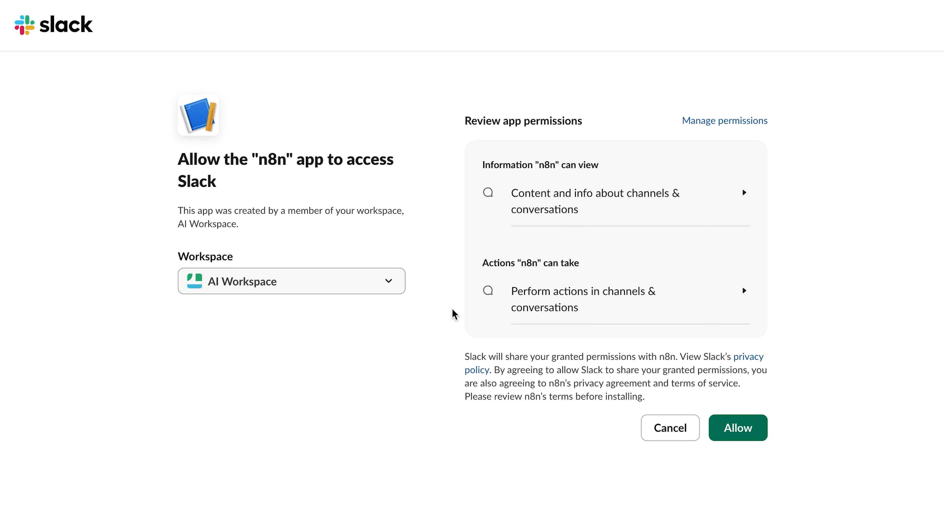
pyautogui.moveTo(399, 76); pyautogui.dragTo(800, 363)
pyautogui.click(732, 429)
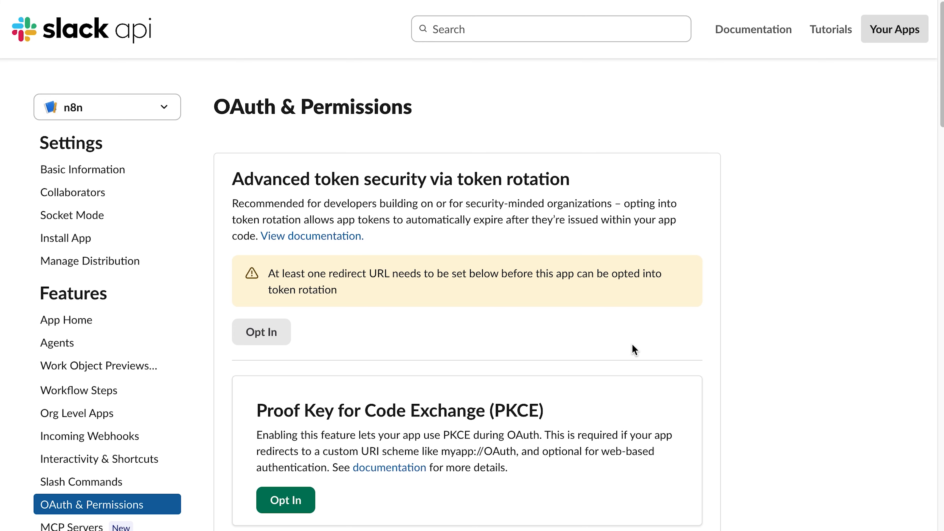
# Step: Copy the Bot User OAuth Token, switch to n8n, paste it as the Slack account's Access Token and save the credential
pyautogui.scroll(-10, 486, 348)
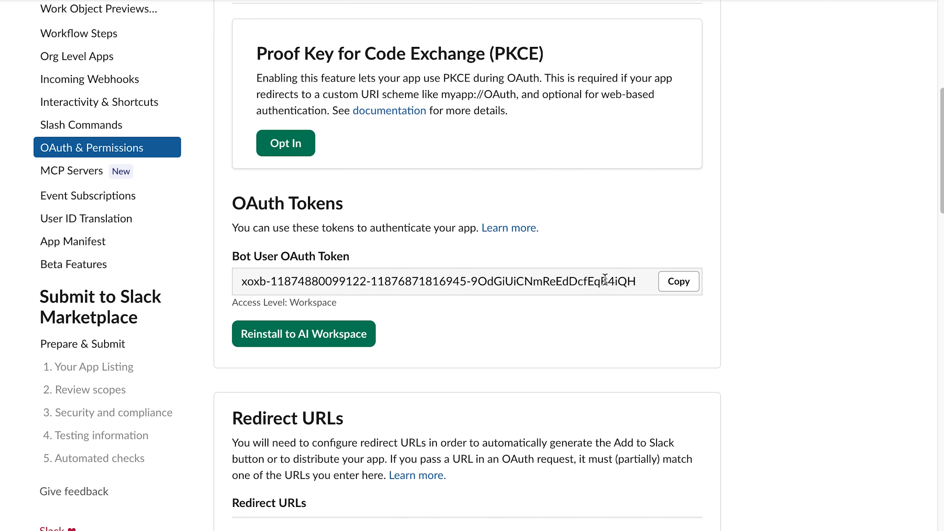
pyautogui.click(679, 281)
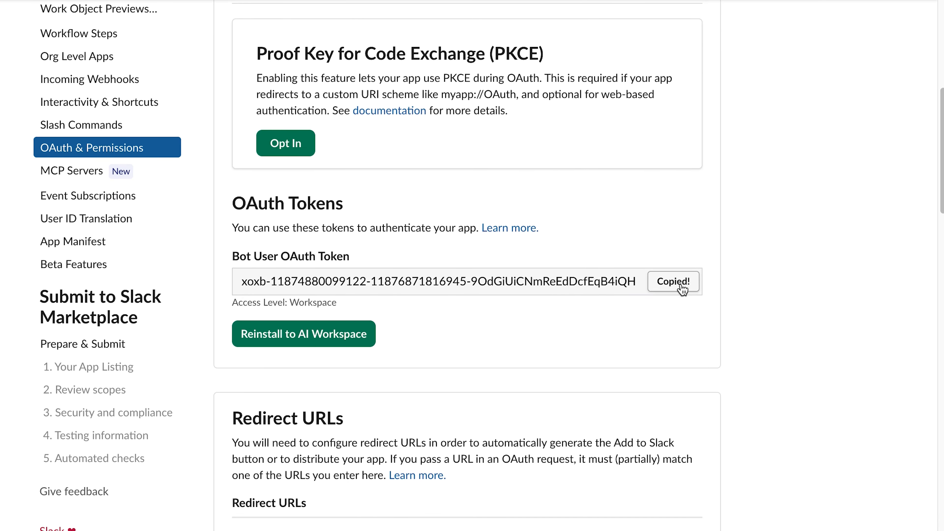
pyautogui.hotkey('ctrl', 'Tab')
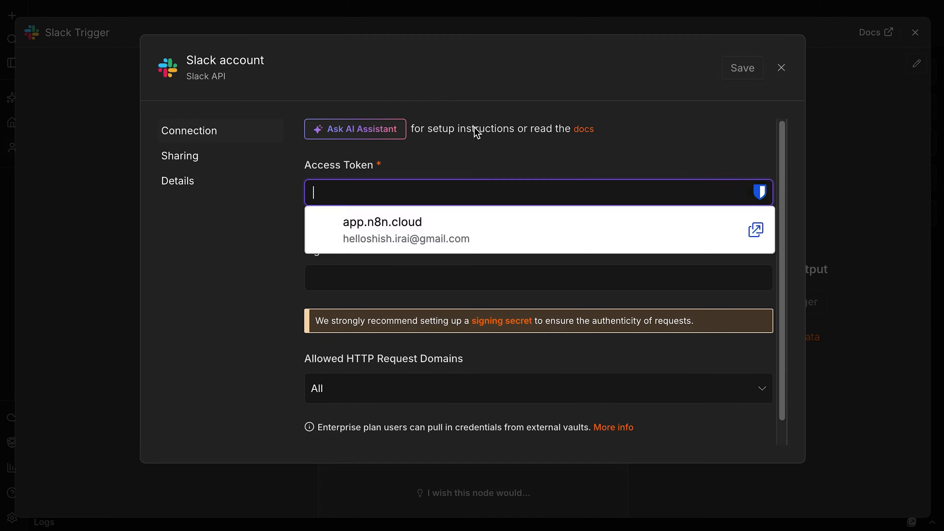
pyautogui.click(451, 193)
pyautogui.hotkey('ctrl', 'v')
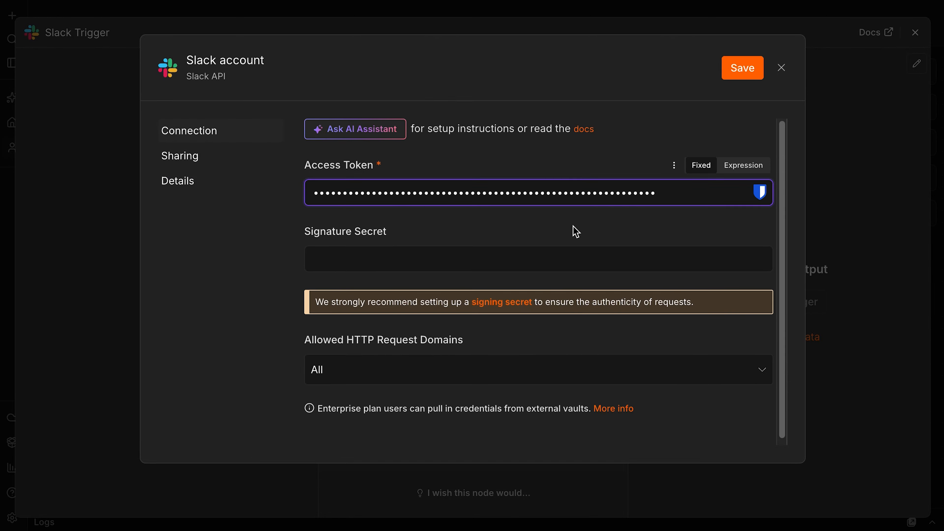
pyautogui.click(740, 68)
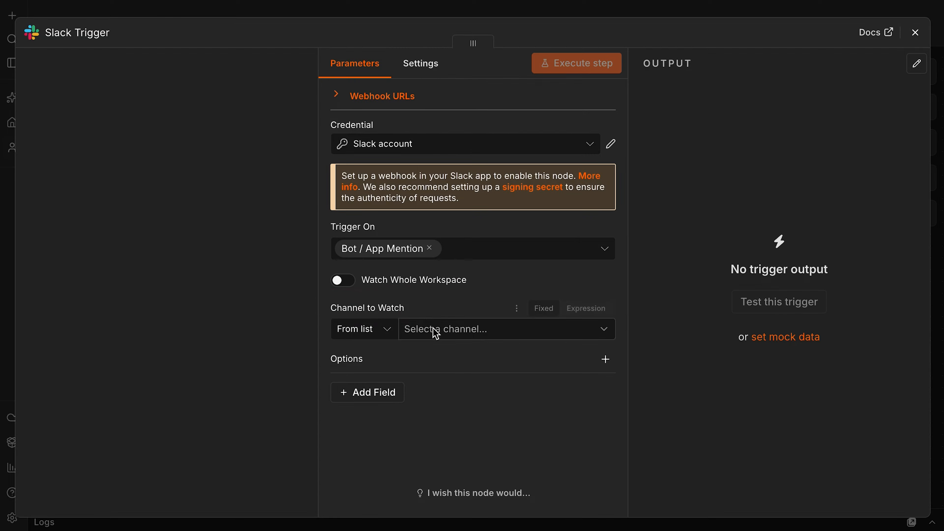
pyautogui.click(499, 334)
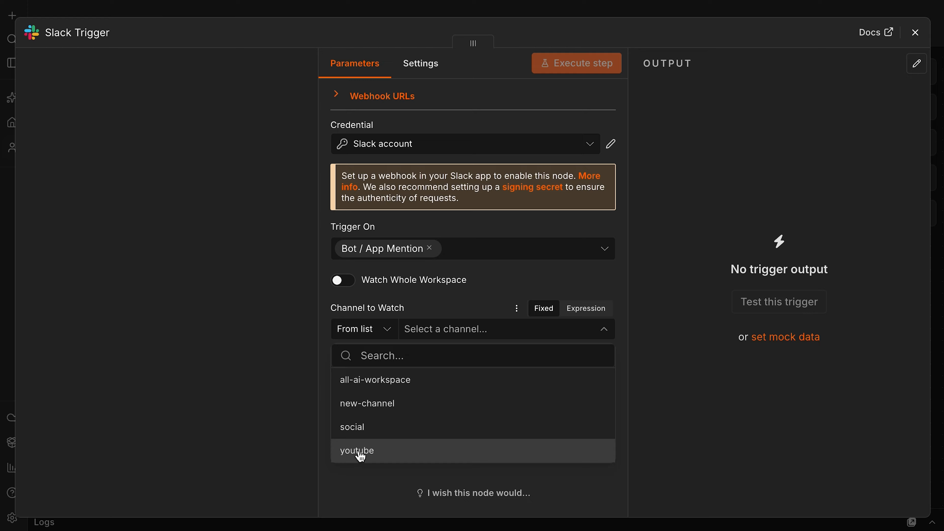
pyautogui.click(370, 454)
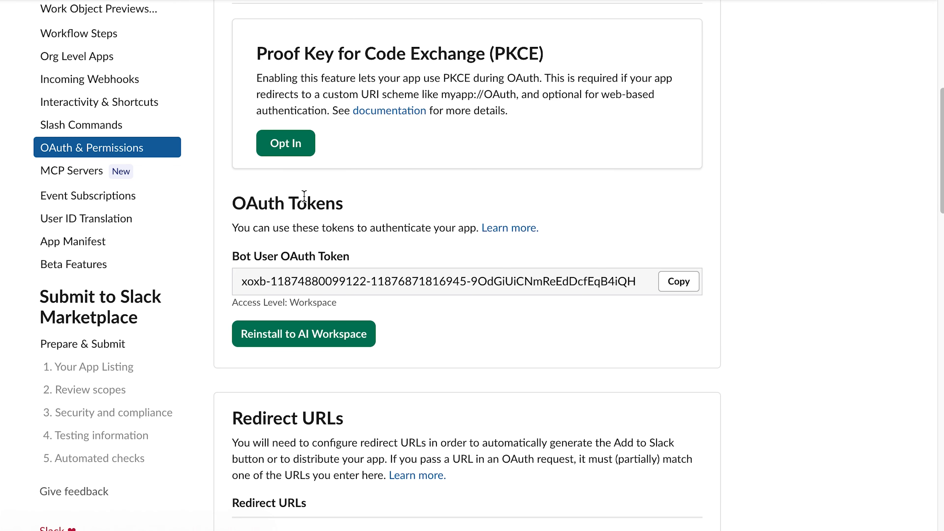
# Step: Switch back to the Slack API site and turn on Enable Events in the app's Event Subscriptions
pyautogui.click(84, 204)
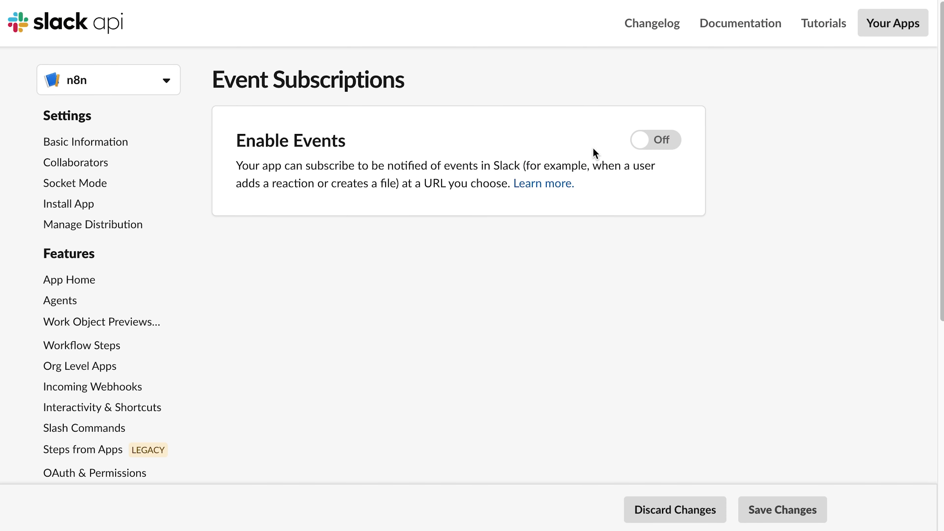
pyautogui.click(661, 139)
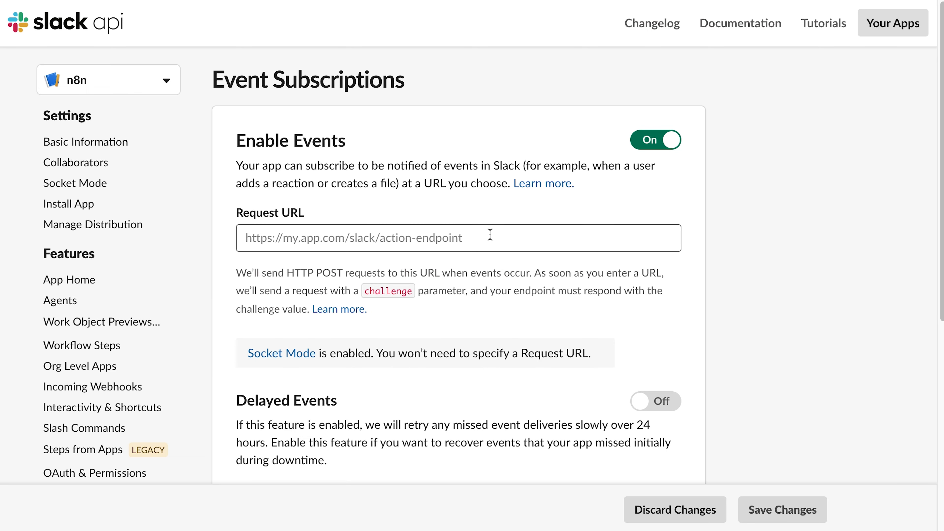
pyautogui.moveTo(239, 201); pyautogui.dragTo(691, 284)
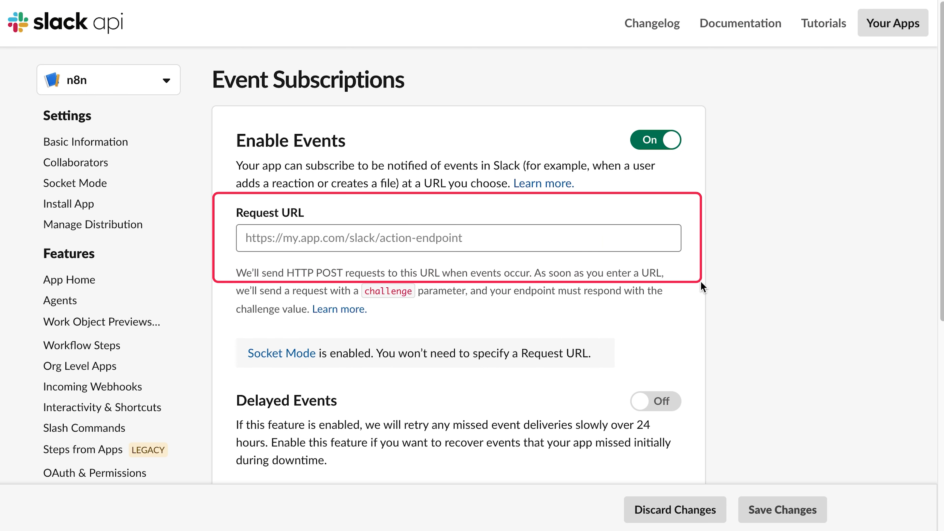
# Step: Copy the Slack Trigger's Test URL from its Webhook URLs in n8n and paste it as the Request URL on the Slack API site
pyautogui.moveTo(202, 191)
pyautogui.mouseDown()
pyautogui.moveTo(495, 225)
pyautogui.moveTo(728, 273)
pyautogui.mouseUp()
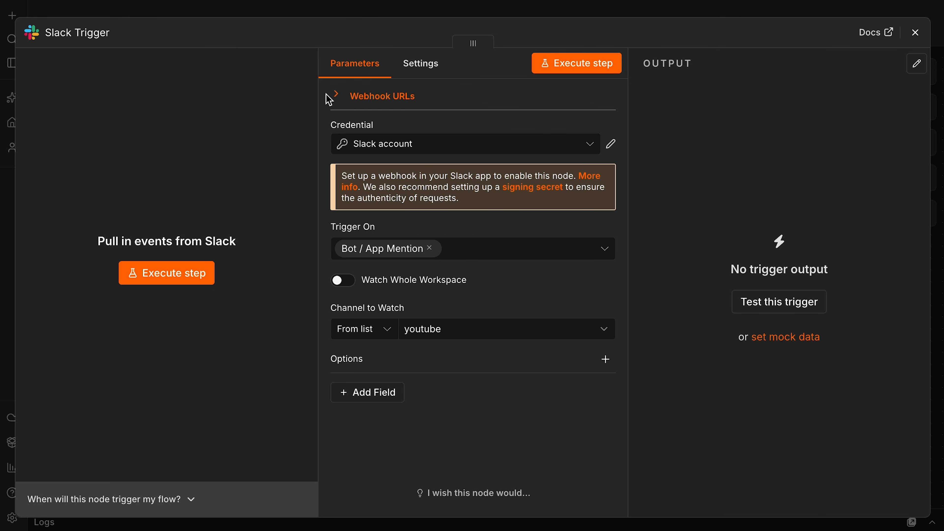
pyautogui.click(332, 99)
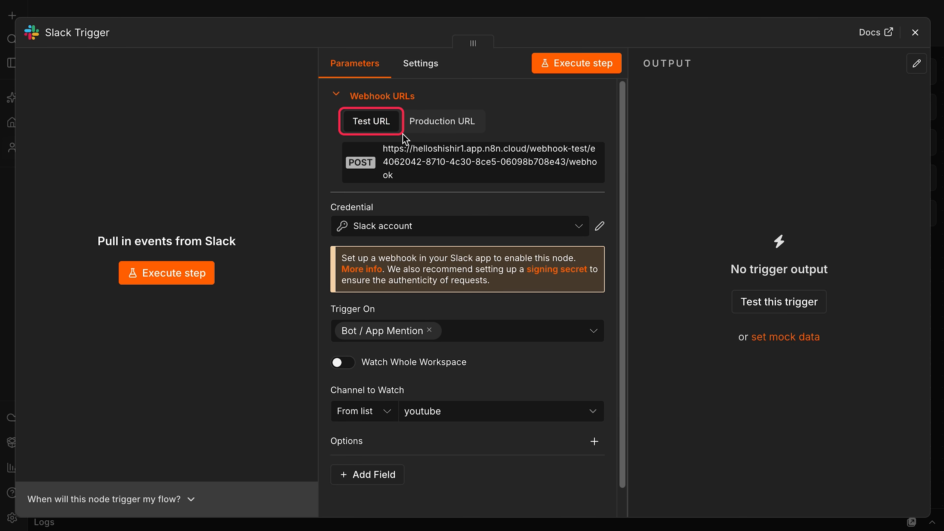
pyautogui.click(479, 126)
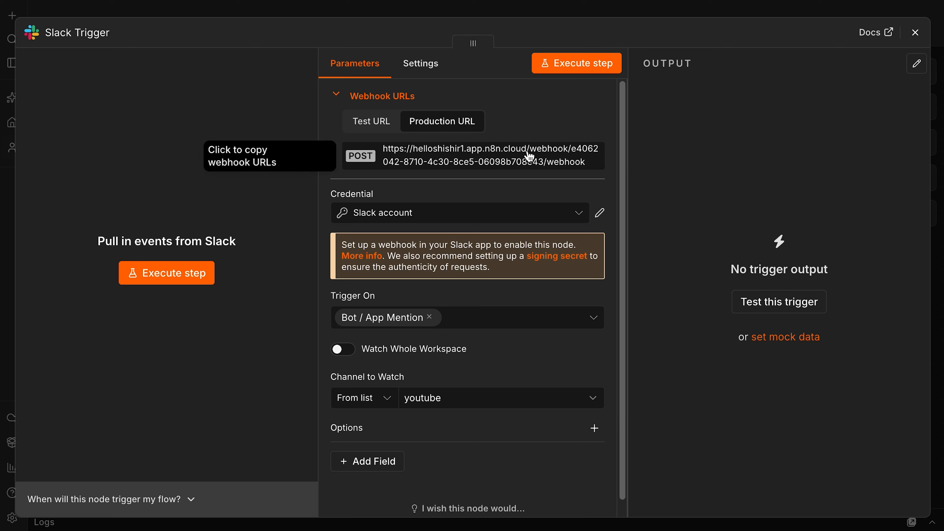
pyautogui.click(371, 121)
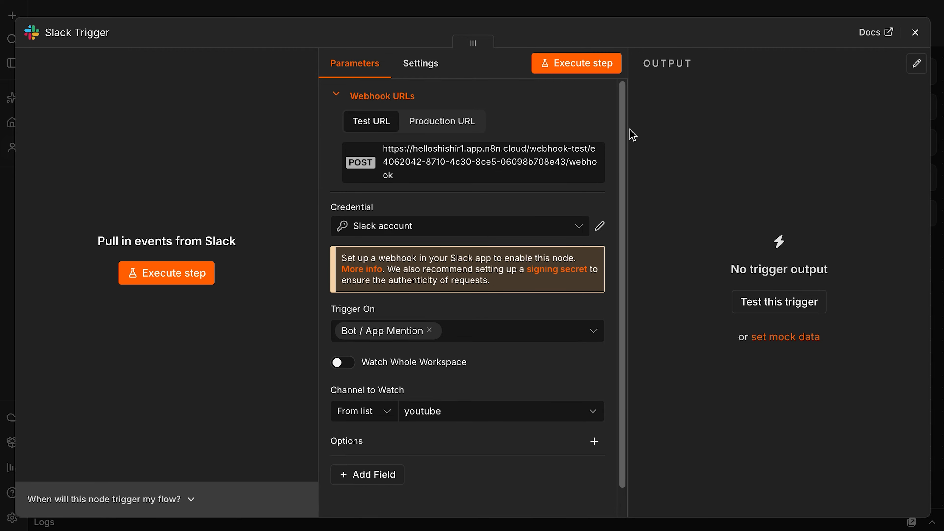
pyautogui.click(445, 156)
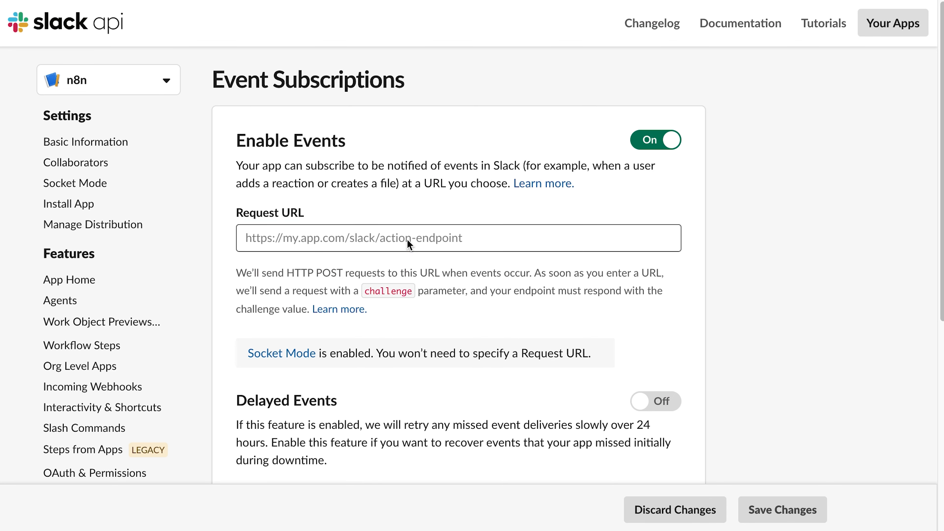
pyautogui.click(407, 237)
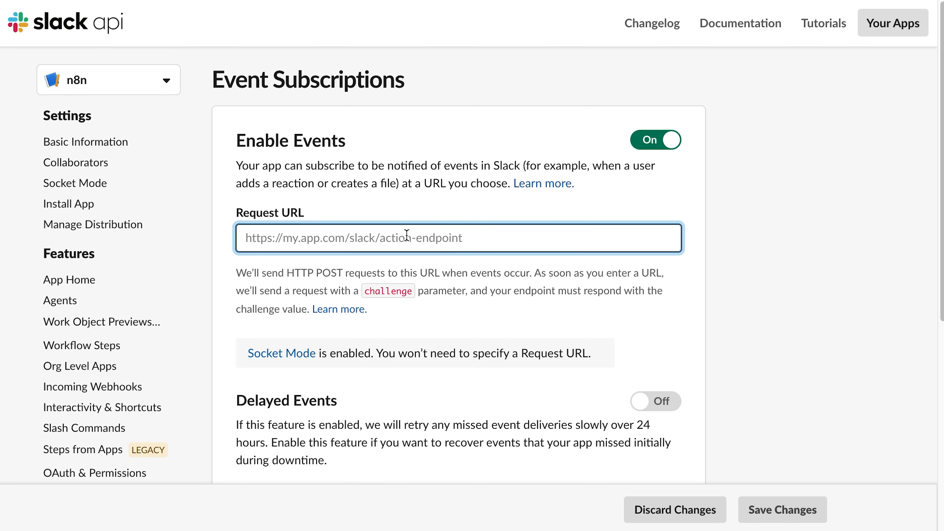
pyautogui.hotkey('ctrl', 'v')
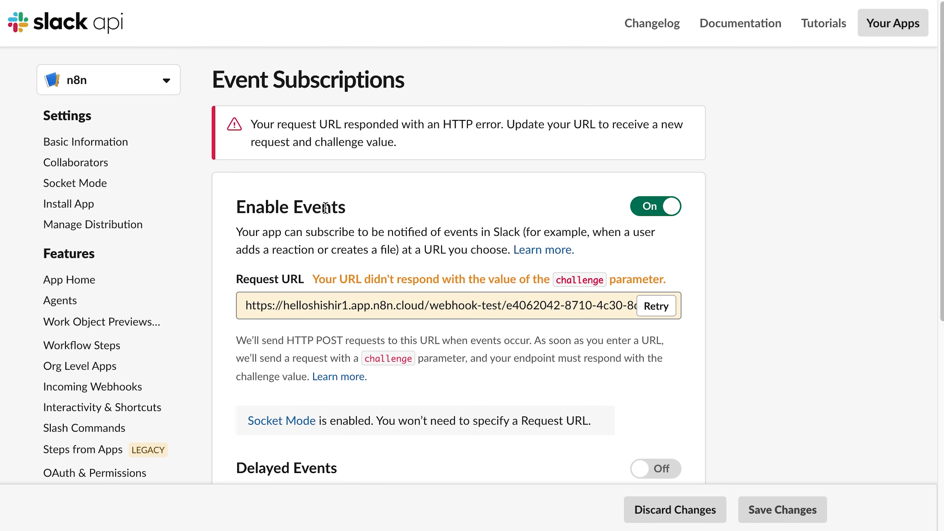
# Step: Execute the Slack Trigger step in n8n, switch back to the Slack API site and retry the Request URL verification
pyautogui.moveTo(377, 277); pyautogui.dragTo(479, 275)
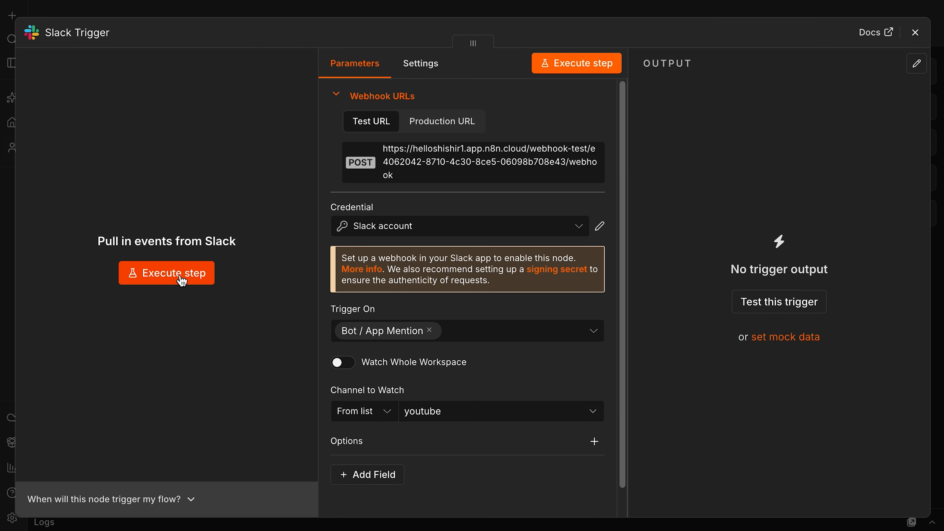
pyautogui.click(182, 282)
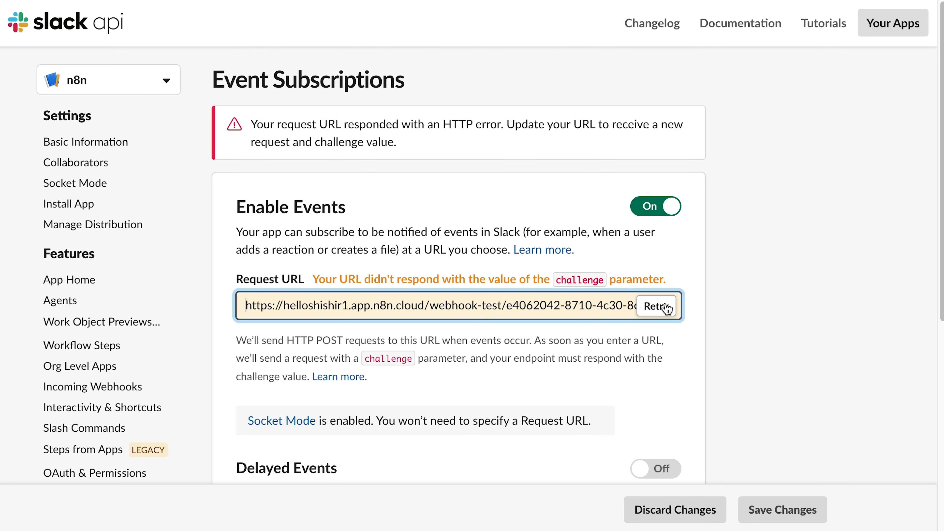
pyautogui.click(663, 302)
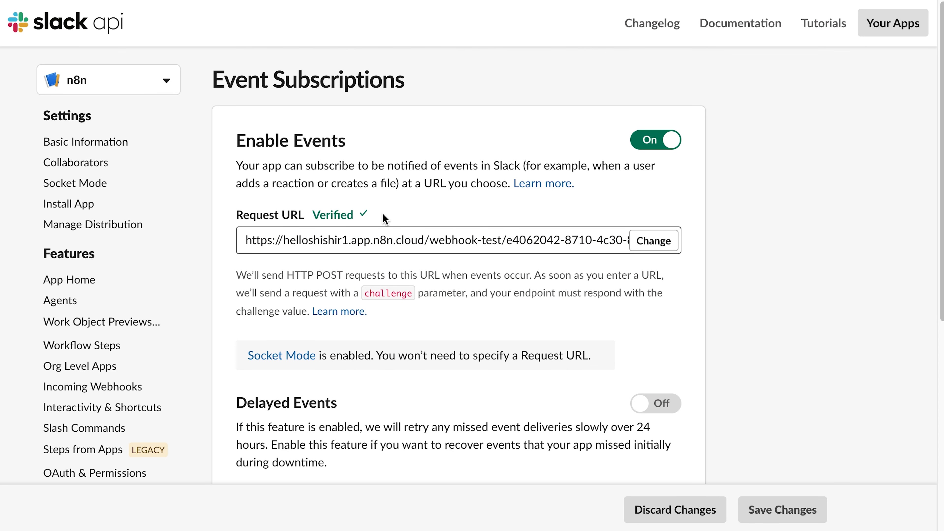
# Step: Subscribe the app to the app_mention bot event and save the Event Subscriptions changes
pyautogui.scroll(-3, 550, 383)
pyautogui.scroll(2, 549, 383)
pyautogui.scroll(-6, 549, 382)
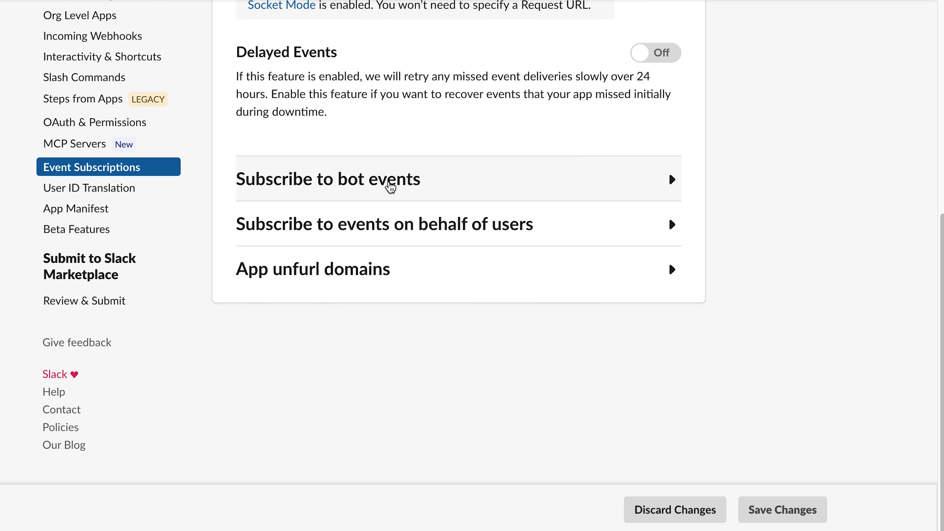
pyautogui.click(390, 186)
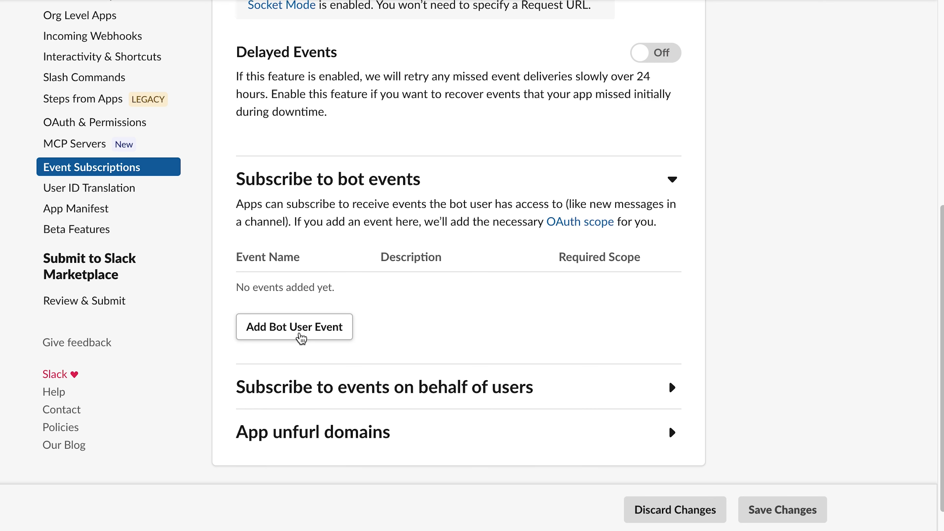
pyautogui.click(301, 337)
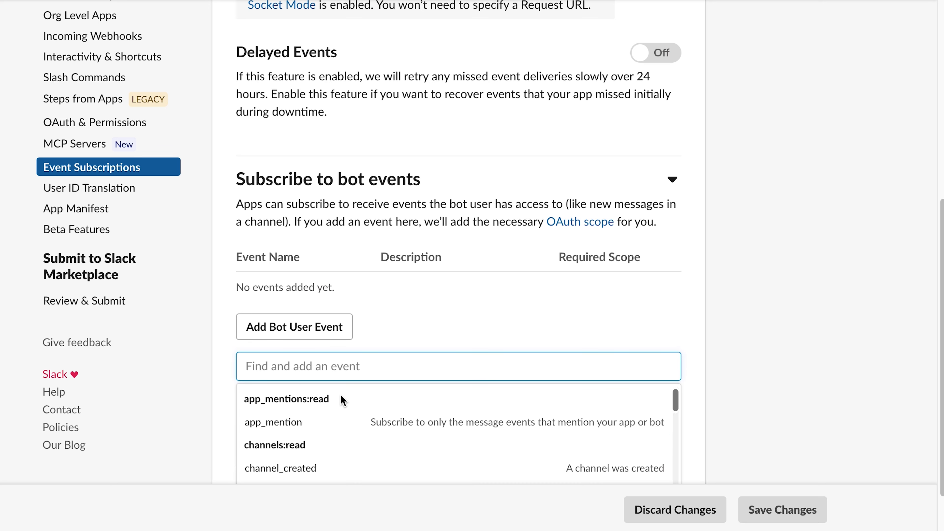
pyautogui.click(285, 425)
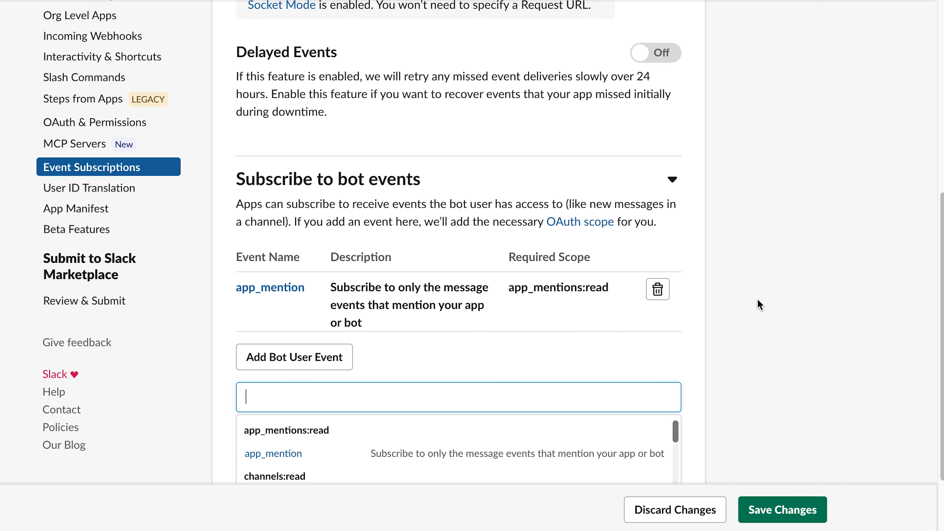
pyautogui.click(792, 514)
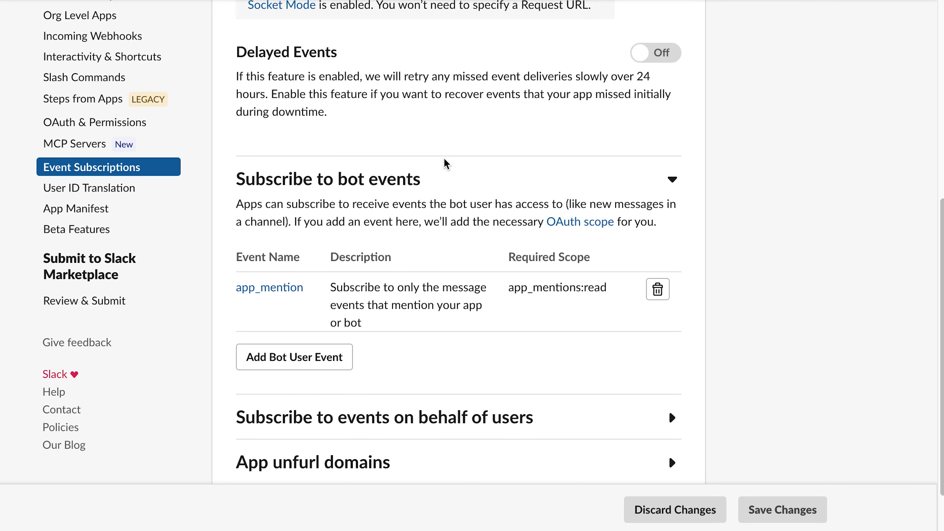
# Step: Turn off Enable Socket Mode in the Slack app's Socket Mode settings
pyautogui.scroll(8, 175, 156)
pyautogui.scroll(2, 177, 157)
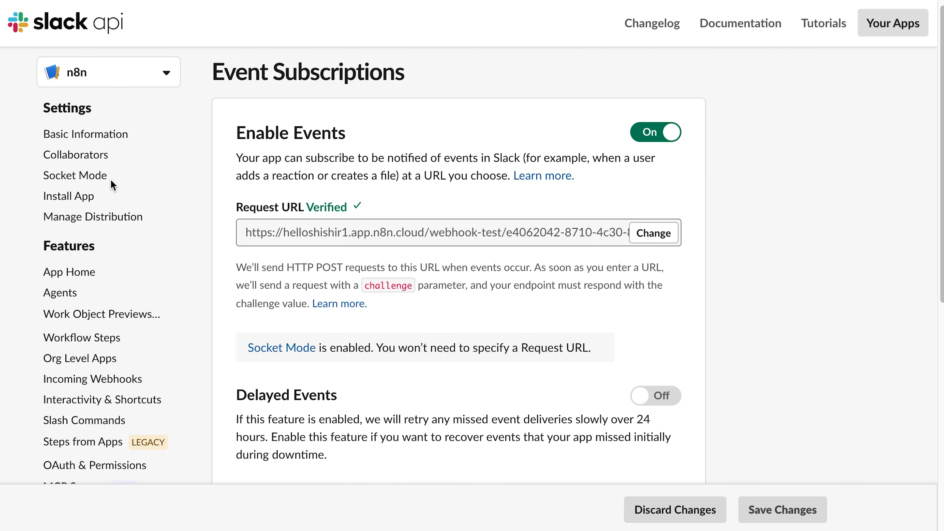
pyautogui.click(73, 175)
pyautogui.scroll(-3, 209, 231)
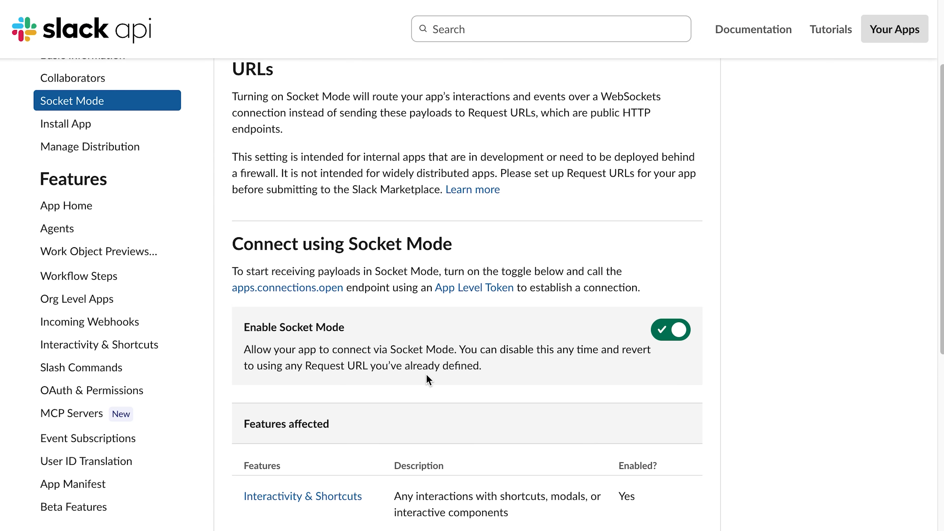
pyautogui.click(666, 331)
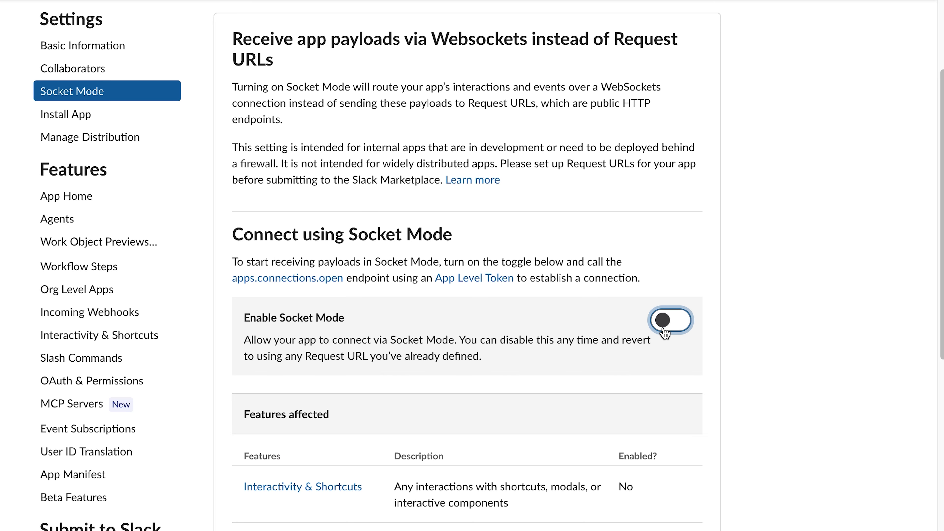
pyautogui.click(664, 332)
pyautogui.click(537, 415)
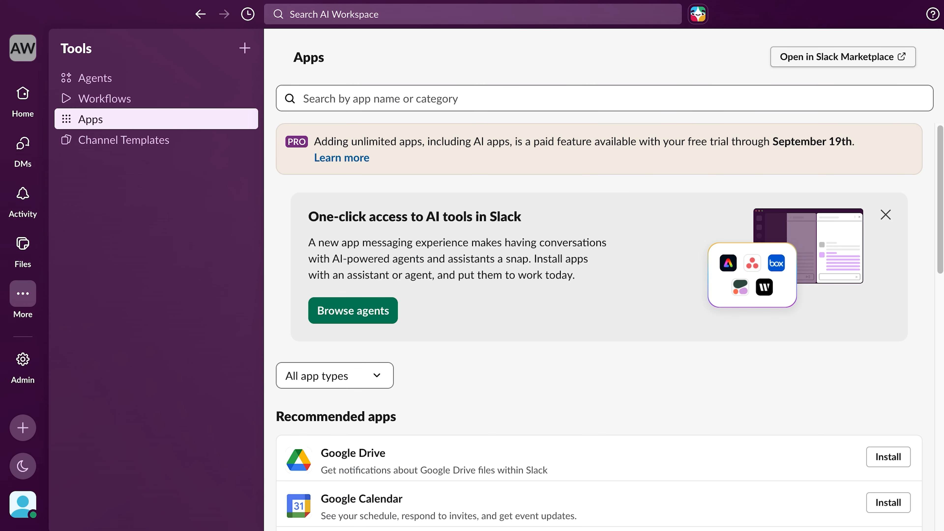
# Step: Switch to the AI Workspace in Slack and open the youtube channel from Home
pyautogui.click(30, 46)
pyautogui.click(201, 363)
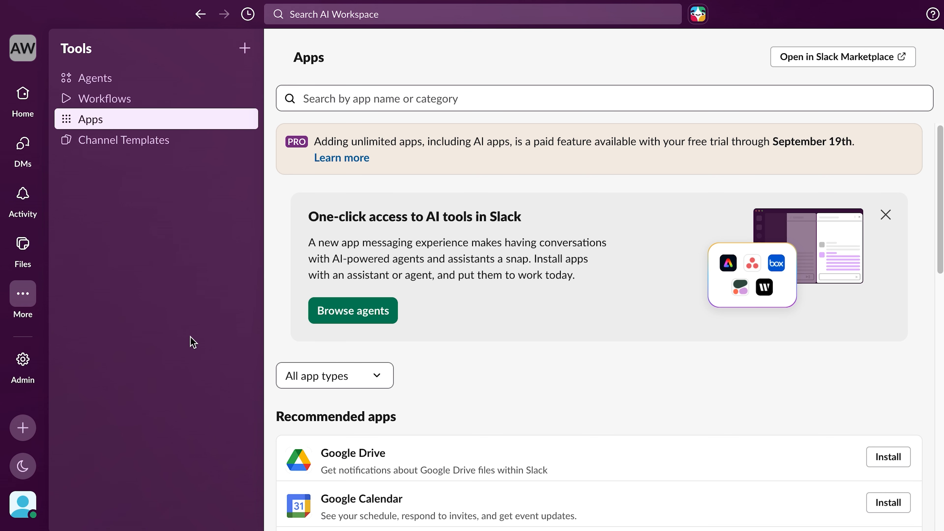
pyautogui.click(27, 100)
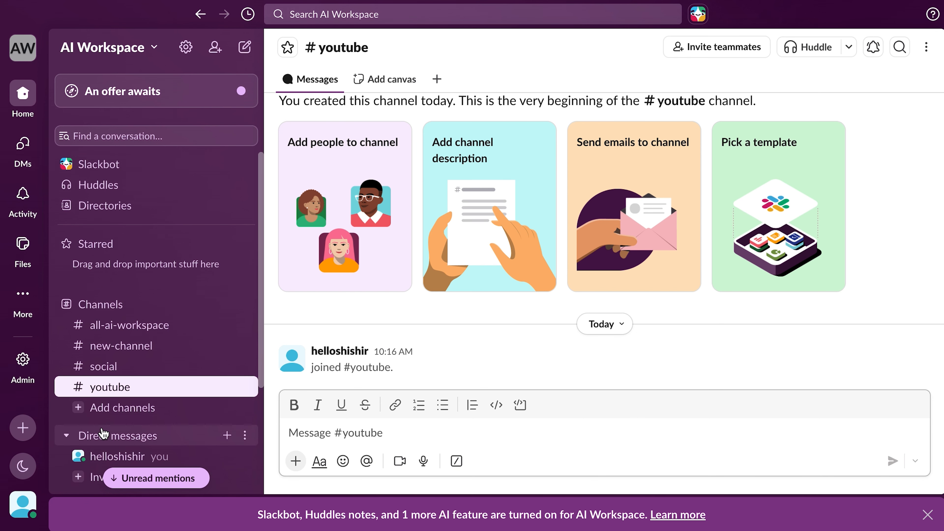
pyautogui.click(112, 391)
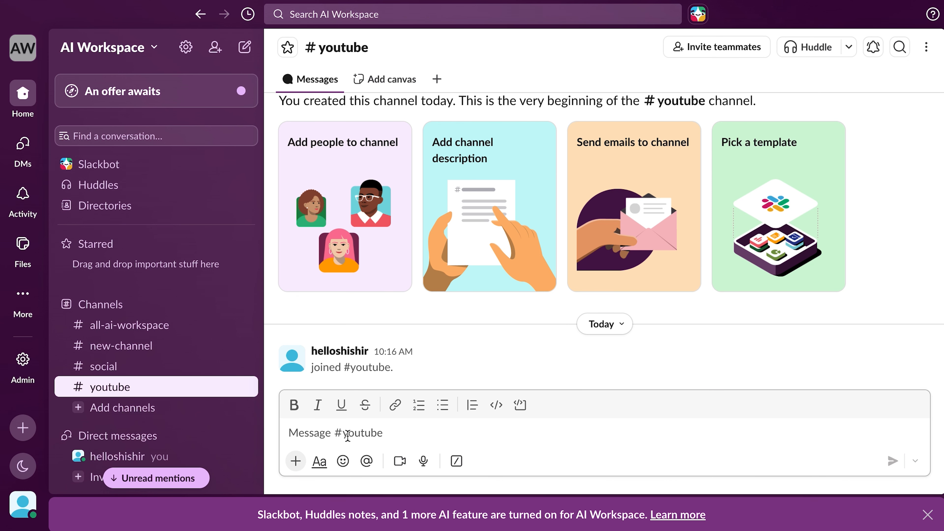
pyautogui.write('@')
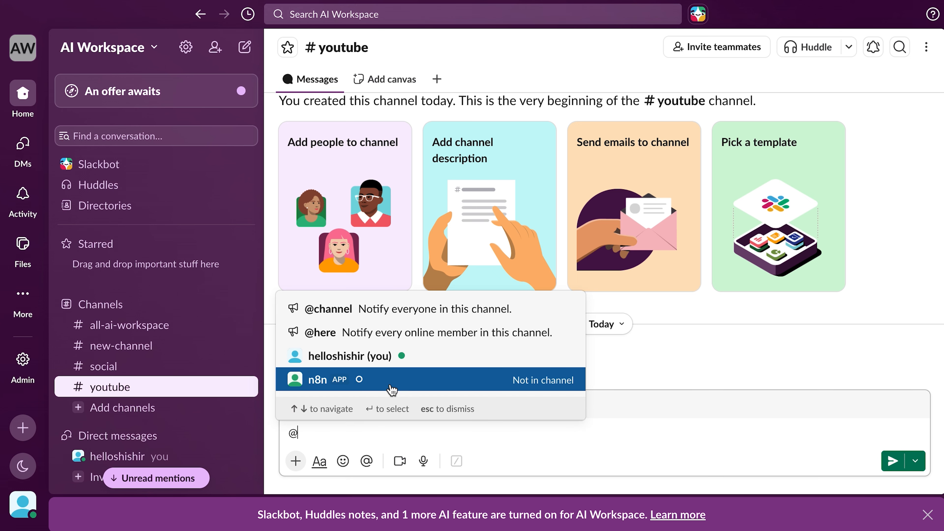
pyautogui.click(332, 379)
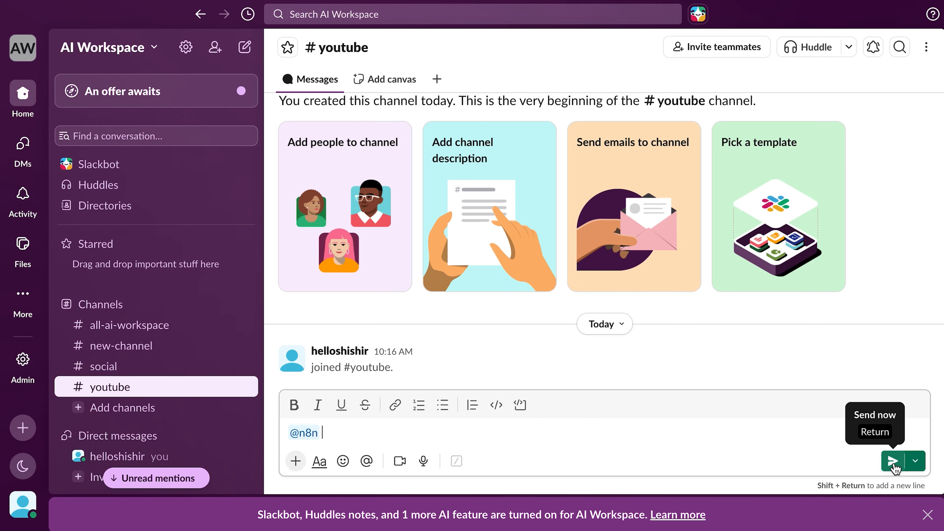
pyautogui.click(893, 463)
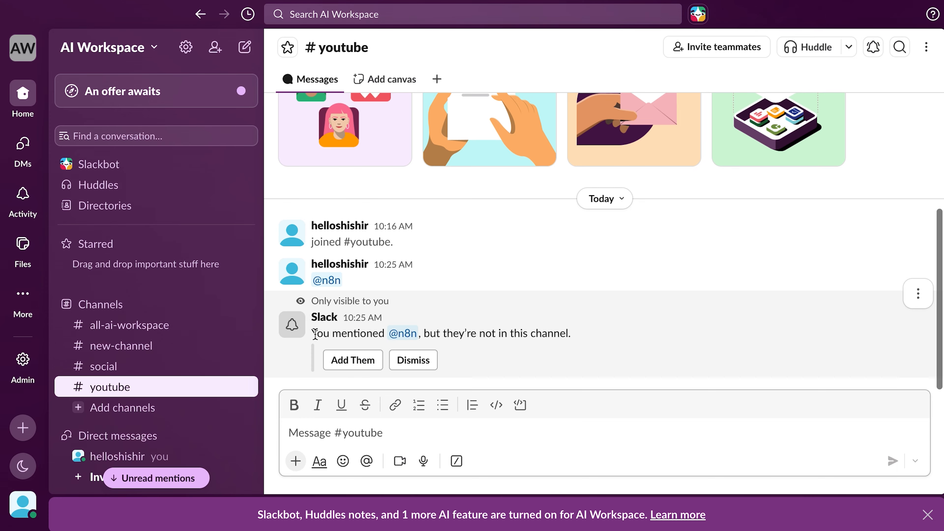
pyautogui.click(366, 360)
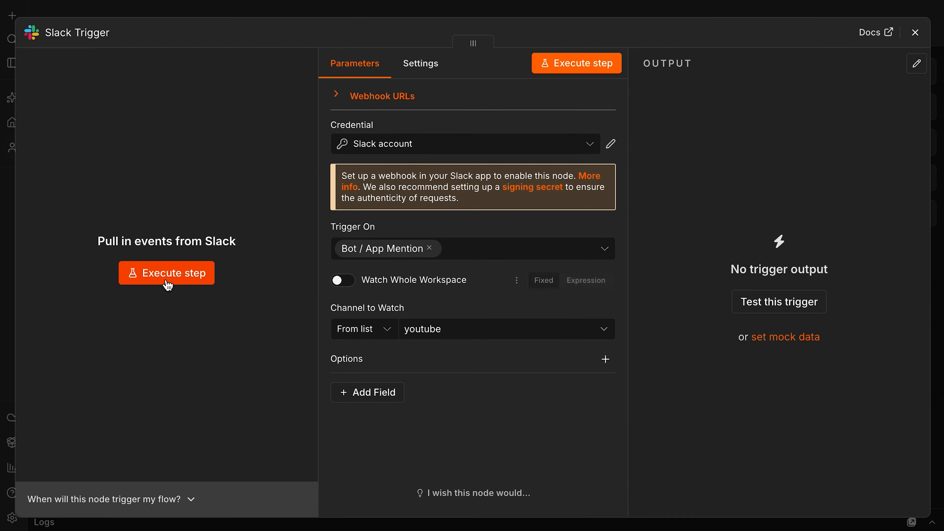
pyautogui.click(166, 273)
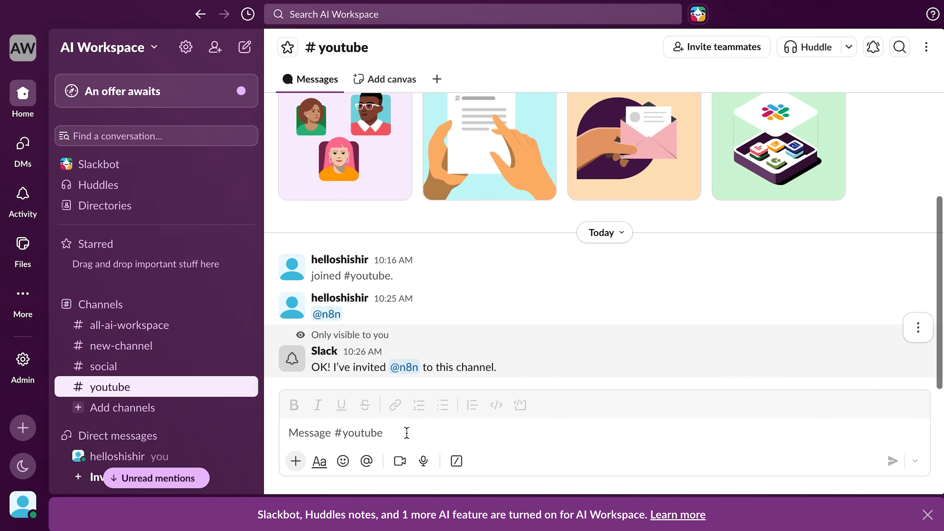
pyautogui.click(398, 437)
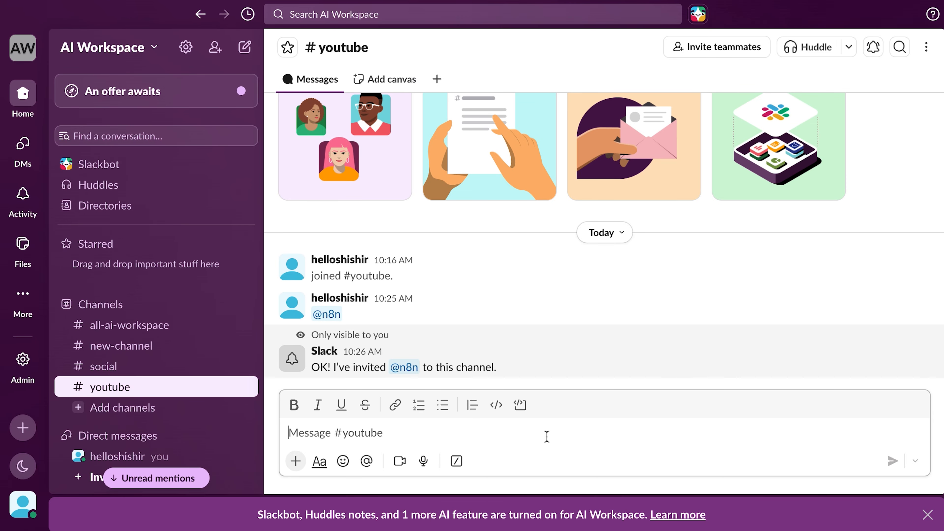
pyautogui.write('@n')
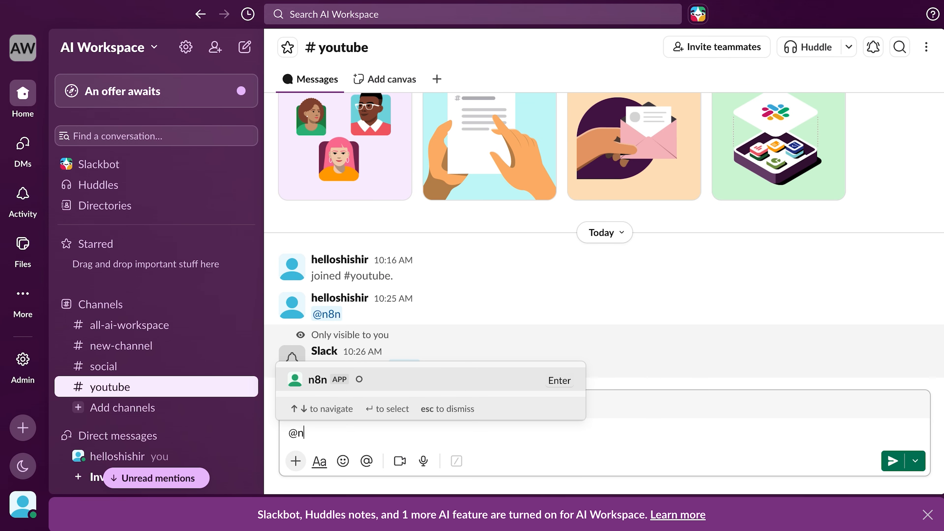
pyautogui.press('Return')
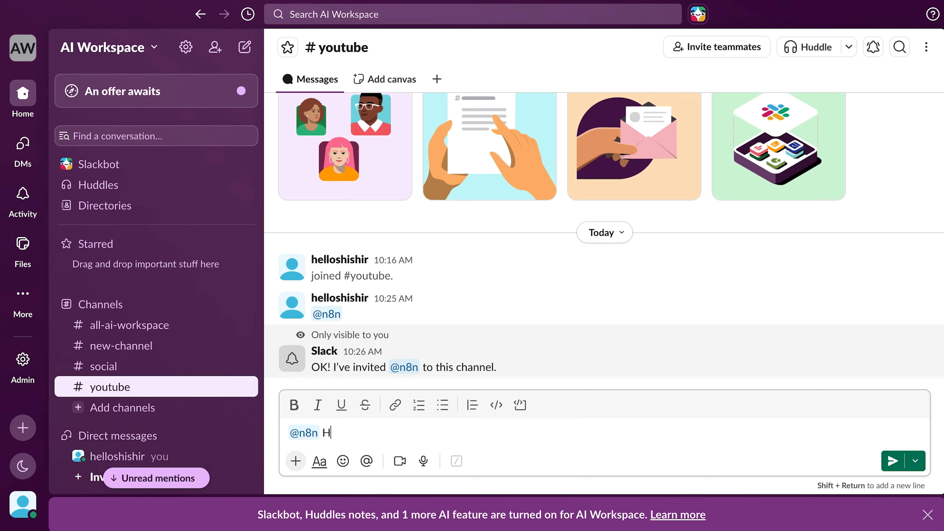
pyautogui.write('Hello shishir')
pyautogui.press('Return')
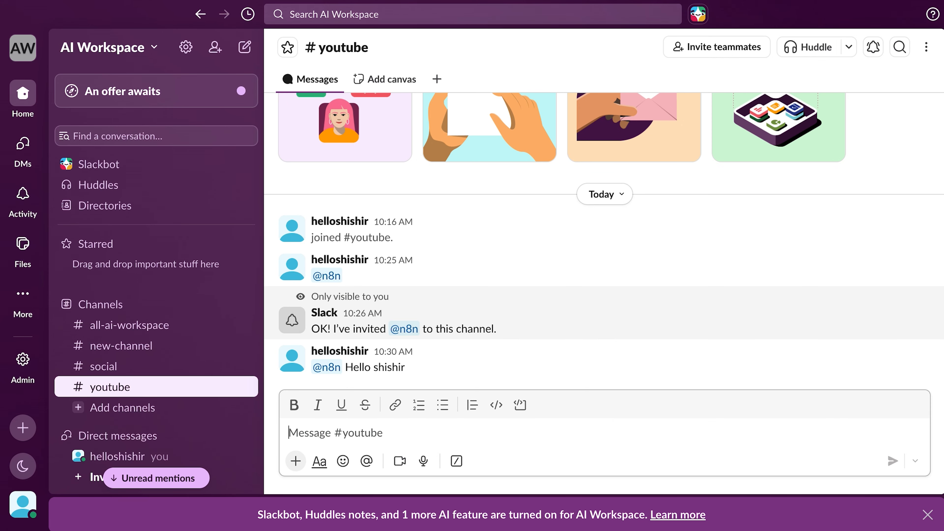
# Step: Switch back to n8n, examine the Slack Trigger's output for the received mention and close the node
pyautogui.hotkey('ctrl', 'Tab')
pyautogui.moveTo(739, 460); pyautogui.dragTo(906, 464)
pyautogui.click(918, 464)
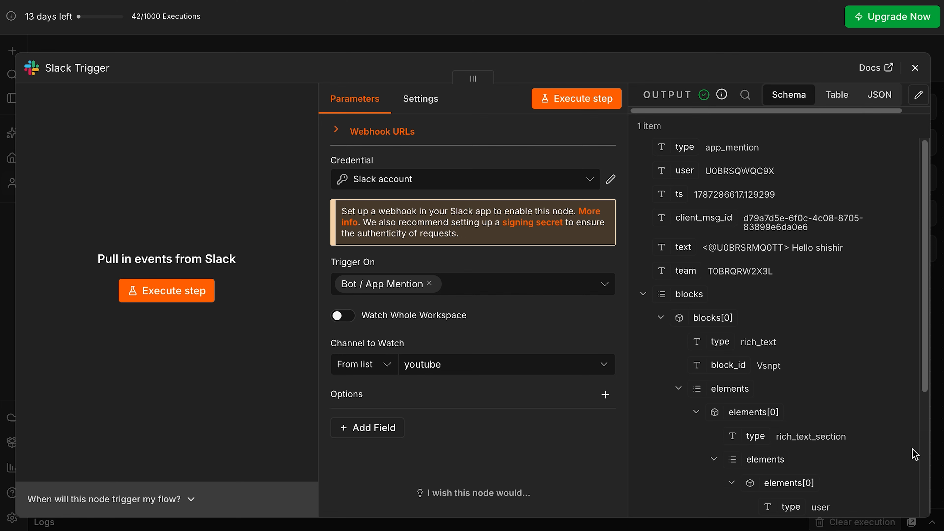
pyautogui.scroll(-2, 731, 337)
pyautogui.scroll(2, 738, 324)
pyautogui.click(915, 68)
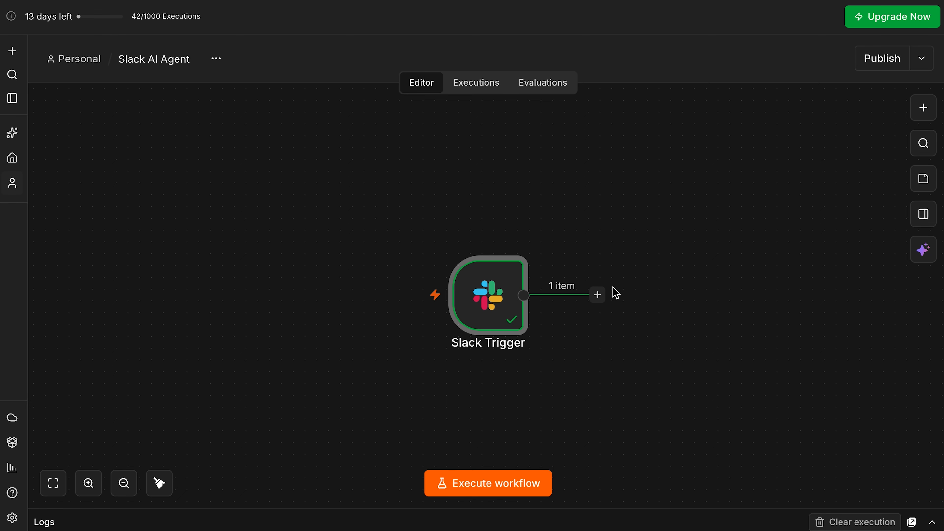
# Step: Add an AI Agent node connected to the Slack Trigger's output
pyautogui.click(602, 301)
pyautogui.click(805, 205)
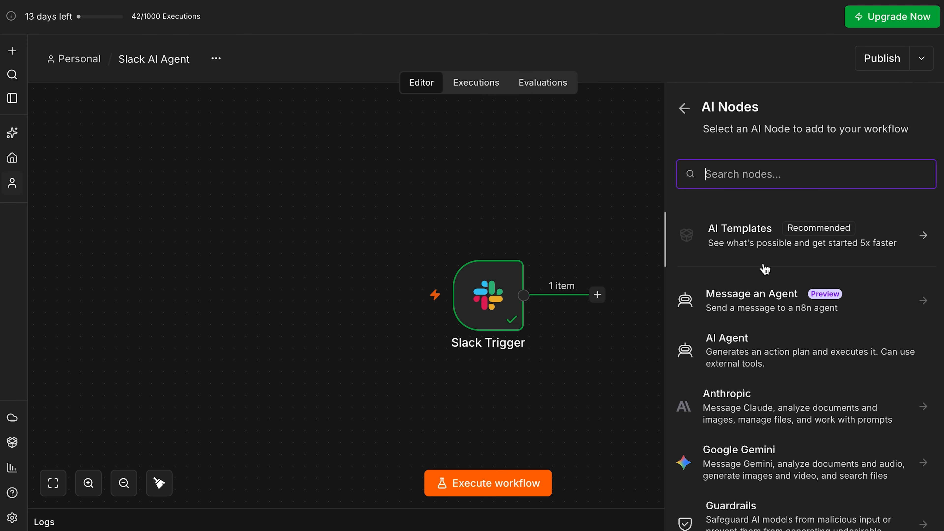
pyautogui.click(749, 360)
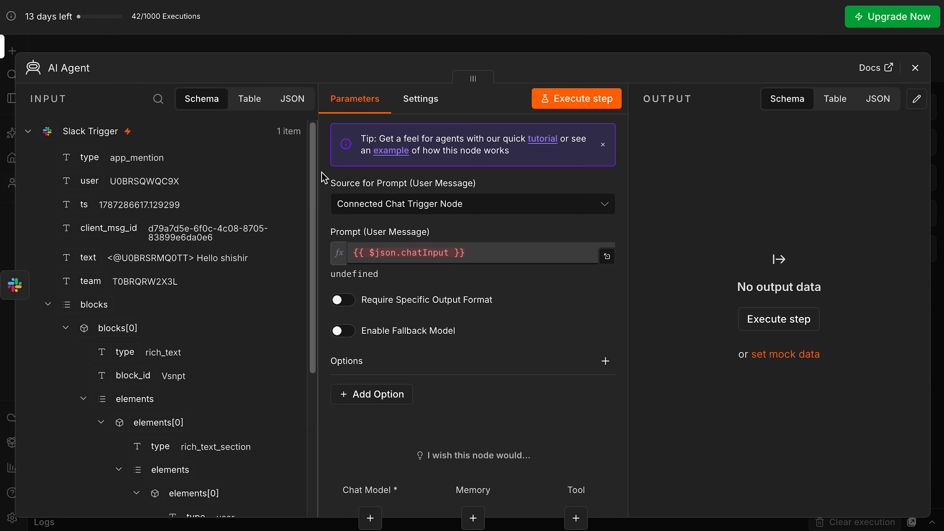
# Step: Set the AI Agent's prompt source to Define below and map the Slack Trigger's text field into the user message prompt
pyautogui.click(528, 207)
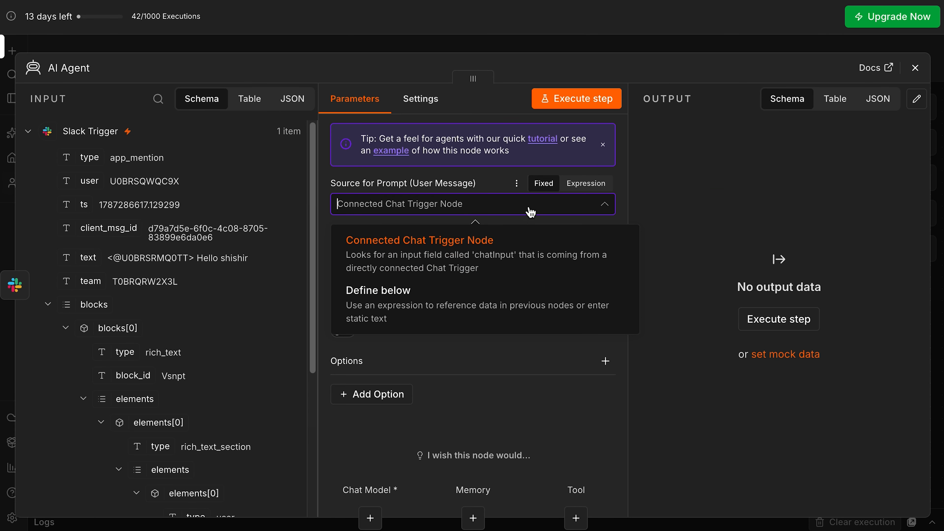
pyautogui.click(510, 318)
pyautogui.click(459, 254)
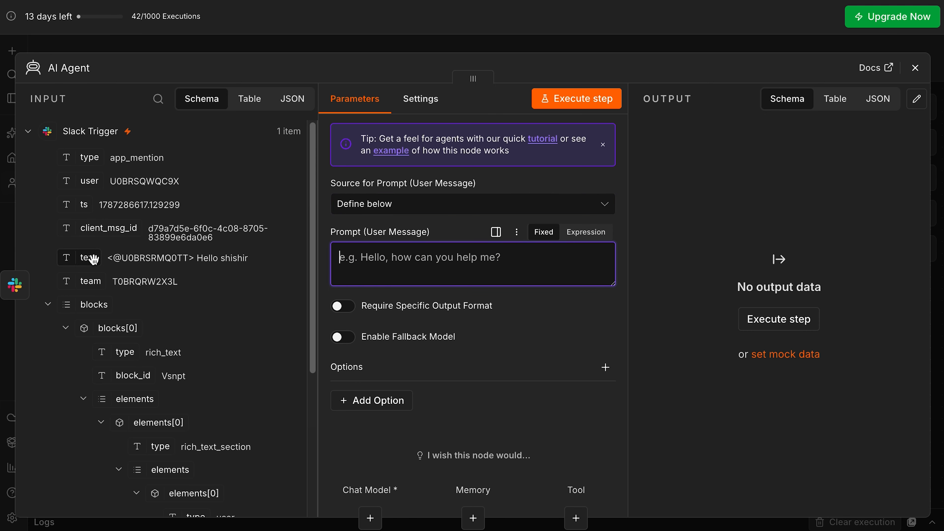
pyautogui.moveTo(81, 258); pyautogui.dragTo(385, 276)
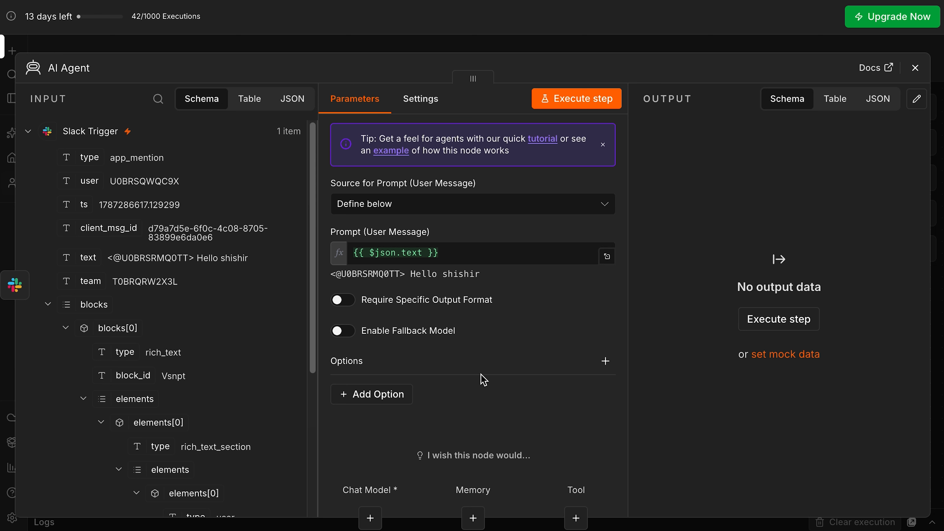
# Step: Add a System Message reading "You are a helpful assistant replying to Slack messages. Keep responses concise and friendly." and close the AI Agent node
pyautogui.click(401, 402)
pyautogui.click(391, 148)
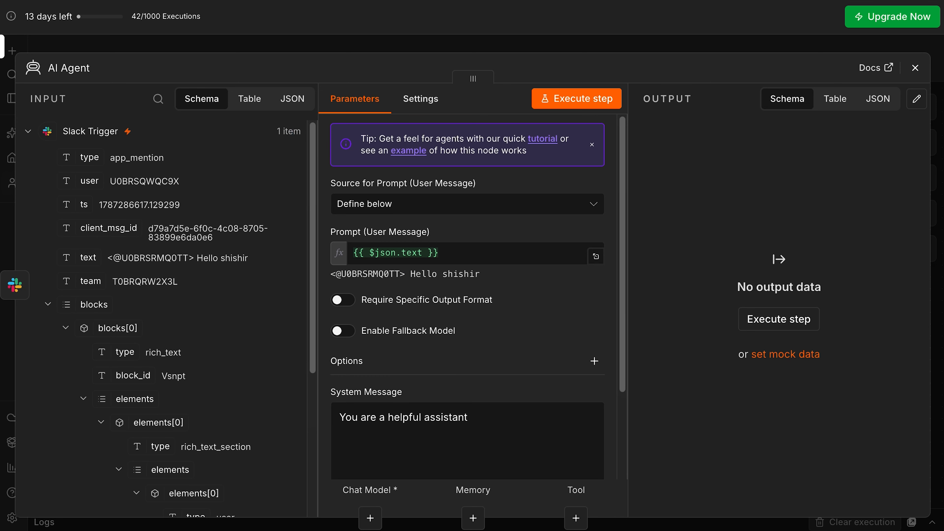
pyautogui.tripleClick(433, 417)
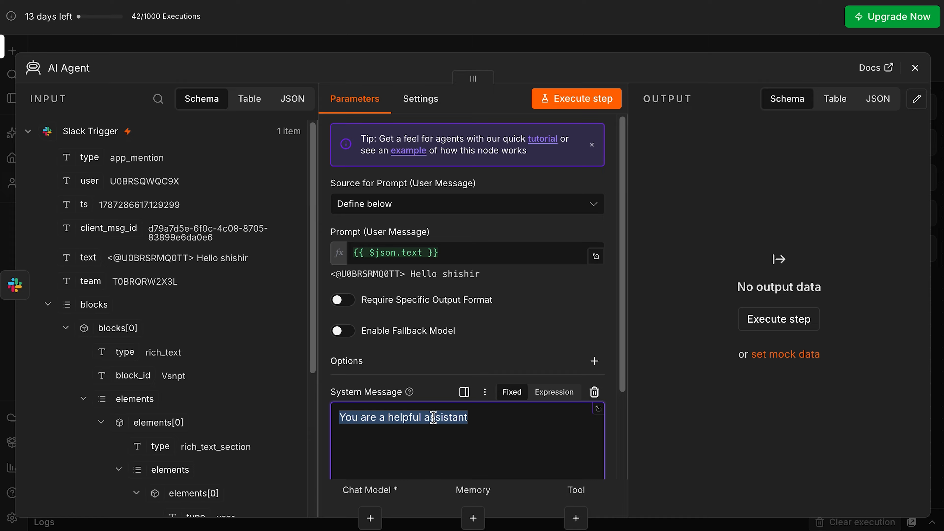
pyautogui.write('You are a helpful assistant replying to Slack messages. Keep responses concise and friendly.')
pyautogui.hotkey('ctrl', 'z')
pyautogui.write('You are a helpful assistant replying to Slack messages. Keep responses concise and friendly.')
pyautogui.moveTo(339, 418); pyautogui.dragTo(548, 417)
pyautogui.moveTo(394, 431); pyautogui.dragTo(577, 433)
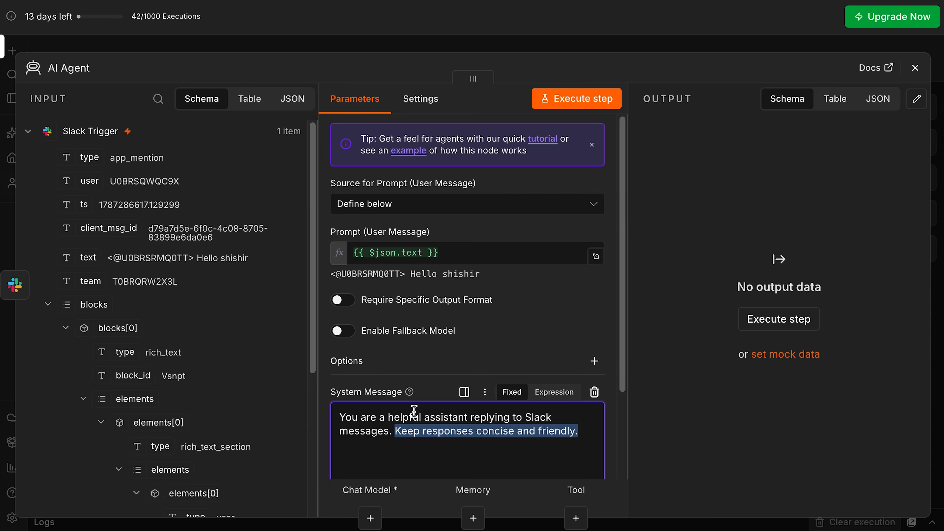
pyautogui.click(915, 68)
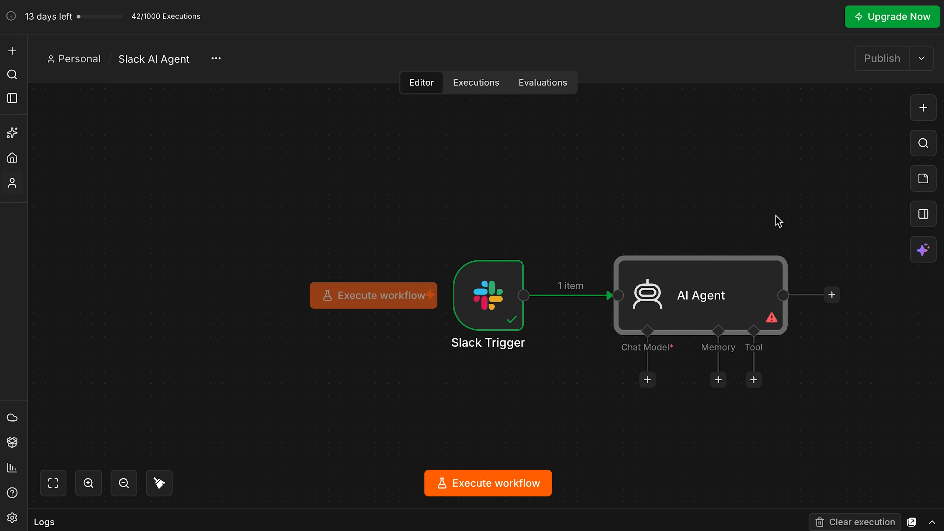
# Step: Add an OpenAI Chat Model to the AI Agent's Chat Model connection
pyautogui.hscroll(3, 609, 355)
pyautogui.click(568, 366)
pyautogui.write('o')
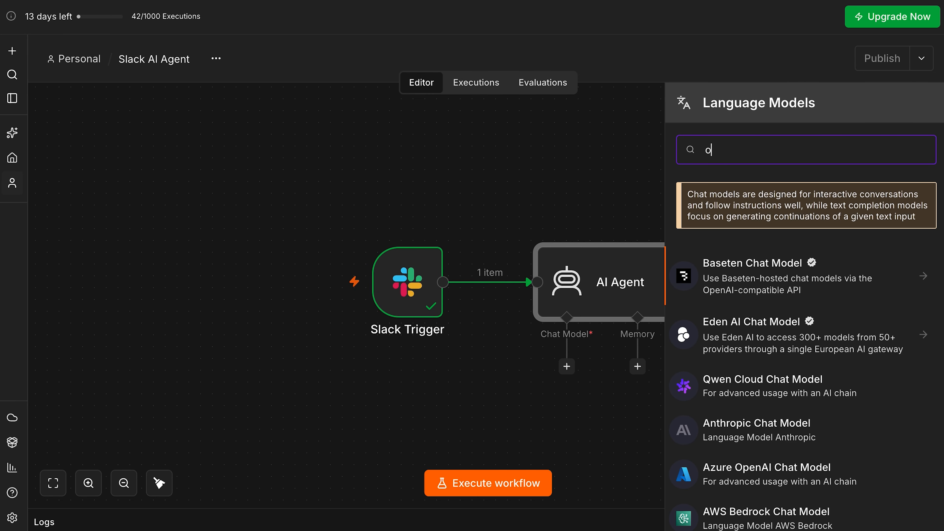
pyautogui.write('pen')
pyautogui.press('Return')
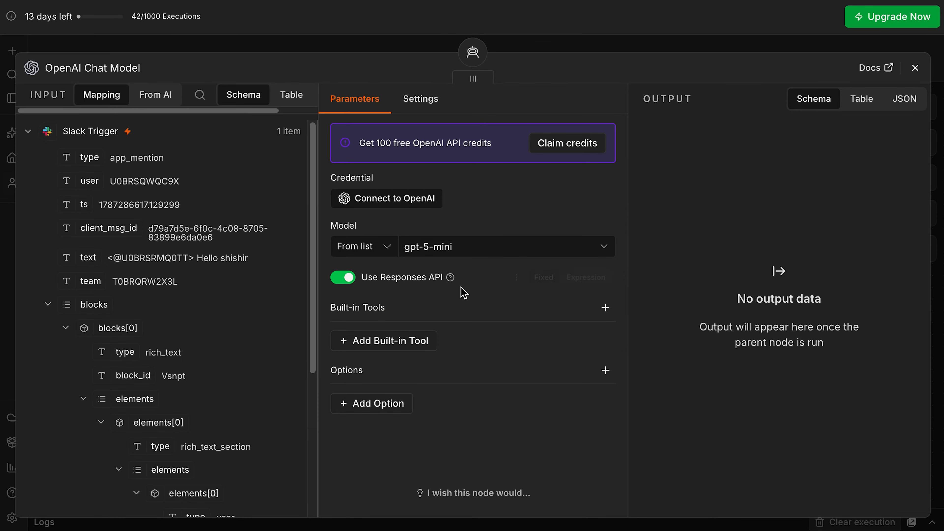
# Step: Start a new OpenAI credential for the chat model, ready for its API key
pyautogui.moveTo(325, 170); pyautogui.dragTo(461, 216)
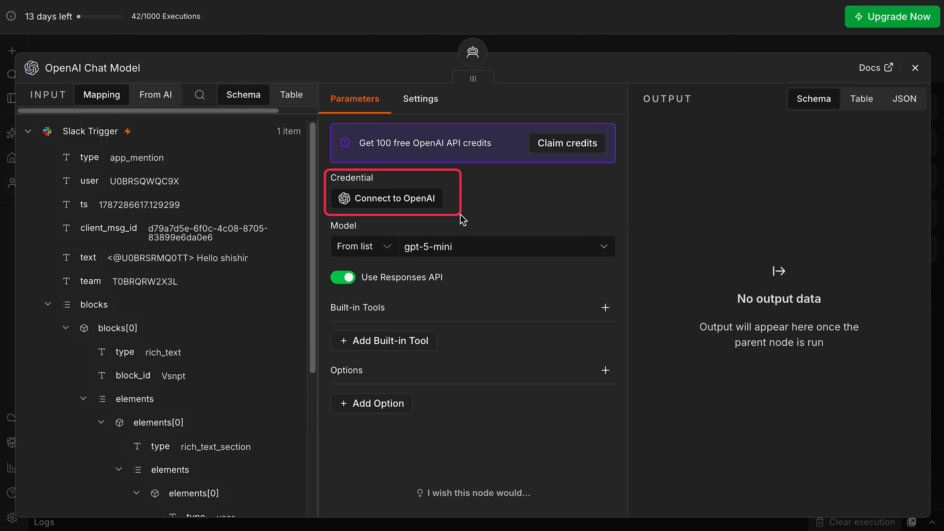
pyautogui.click(415, 199)
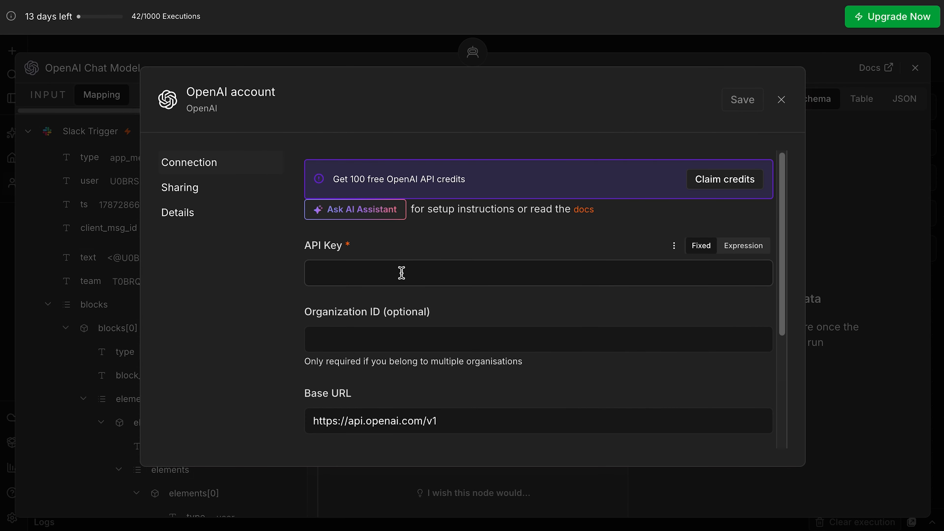
pyautogui.click(433, 273)
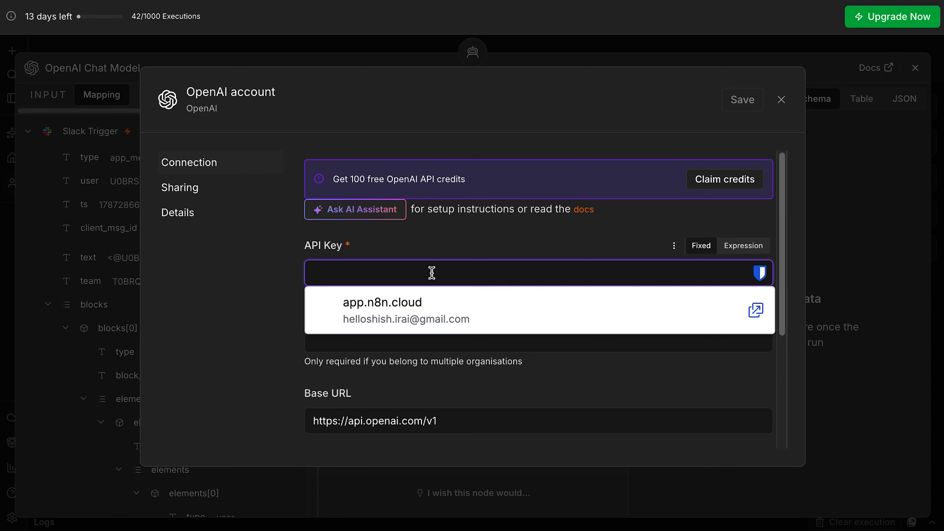
pyautogui.press('Escape')
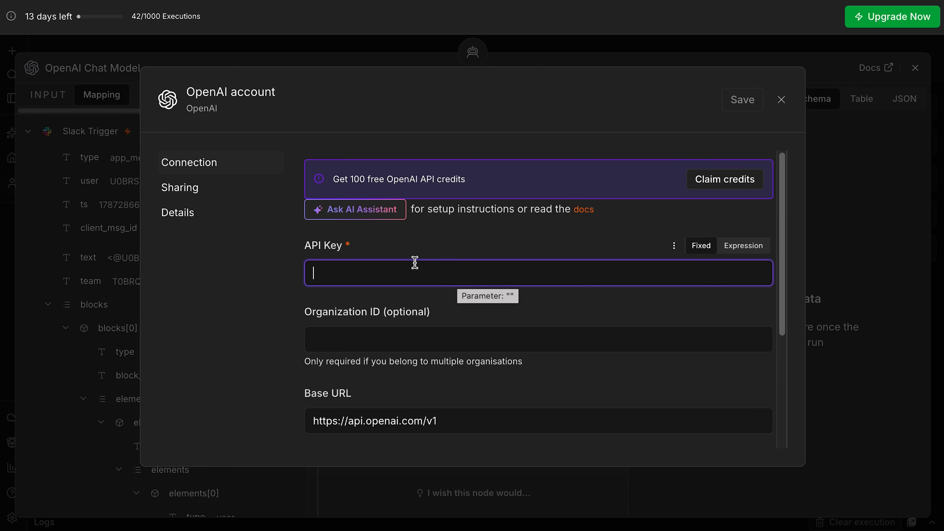
# Step: Switch to the OpenAI platform, create a new secret key named n8n-slack in the Default project and copy it
pyautogui.press('super+t')
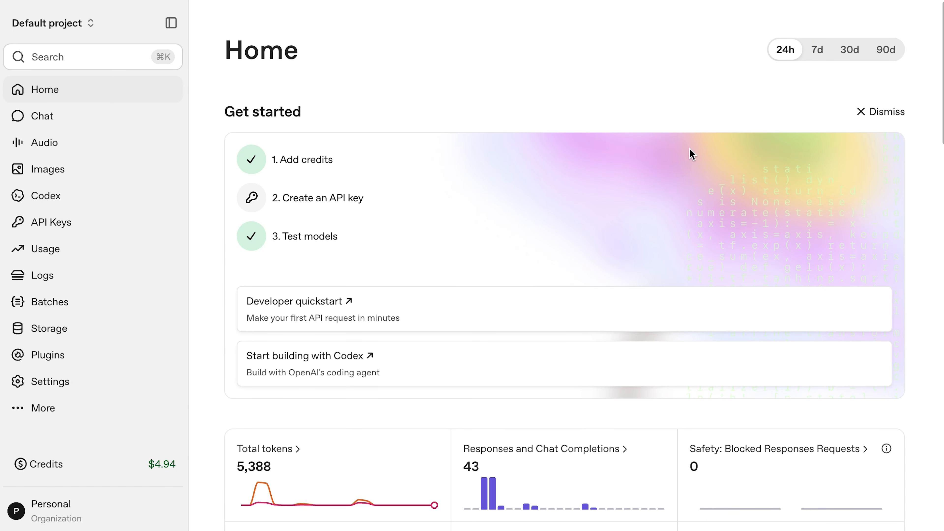
pyautogui.click(50, 223)
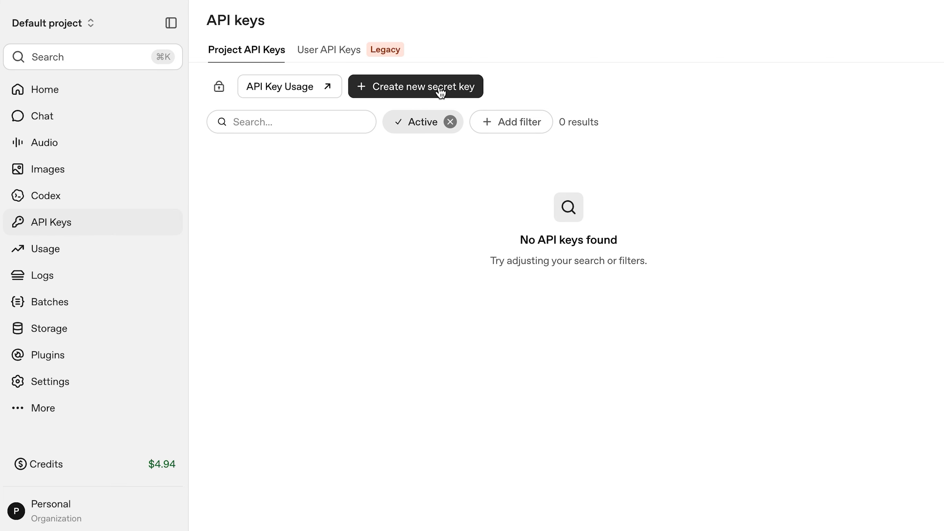
pyautogui.click(440, 90)
pyautogui.write('n8n-slack')
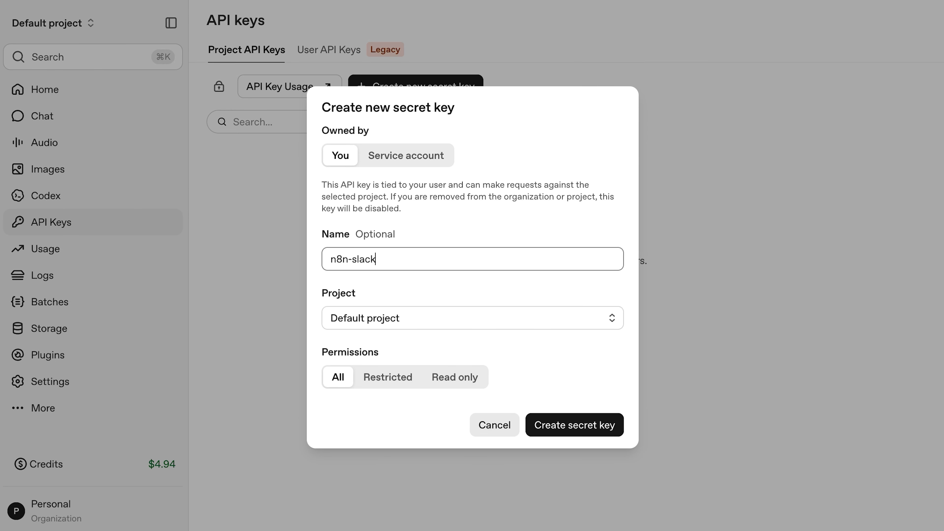
pyautogui.click(598, 431)
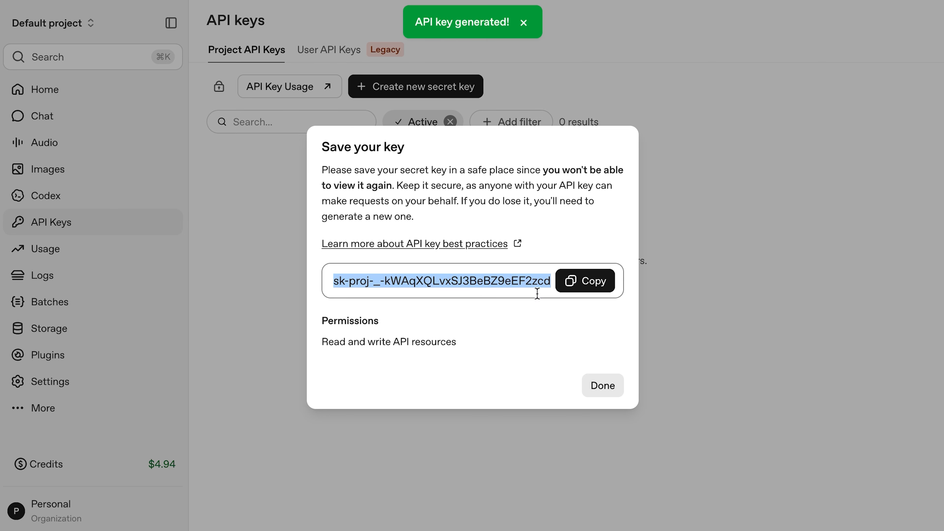
pyautogui.click(599, 290)
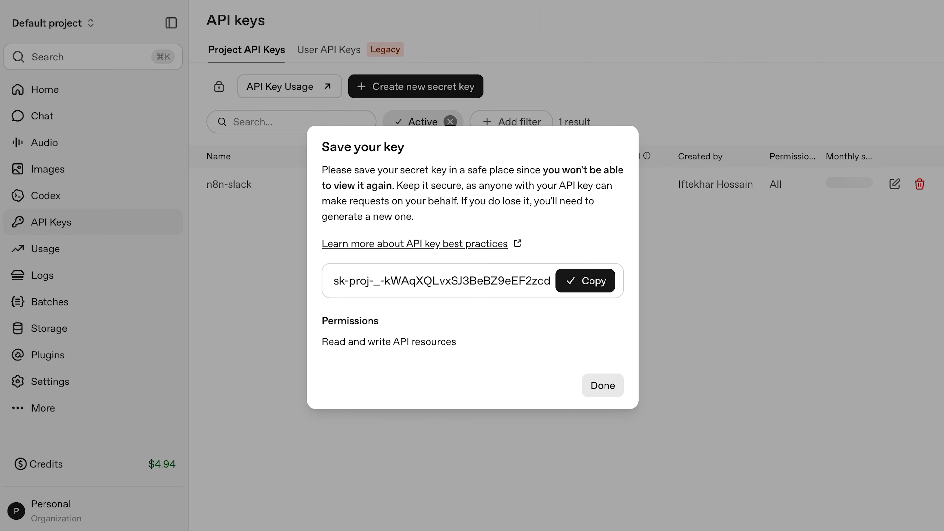
# Step: Return to n8n, paste the API key into the OpenAI credential and save it
pyautogui.hotkey('ctrl', 'shift', 'Tab')
pyautogui.hotkey('ctrl', 'v')
pyautogui.click(743, 103)
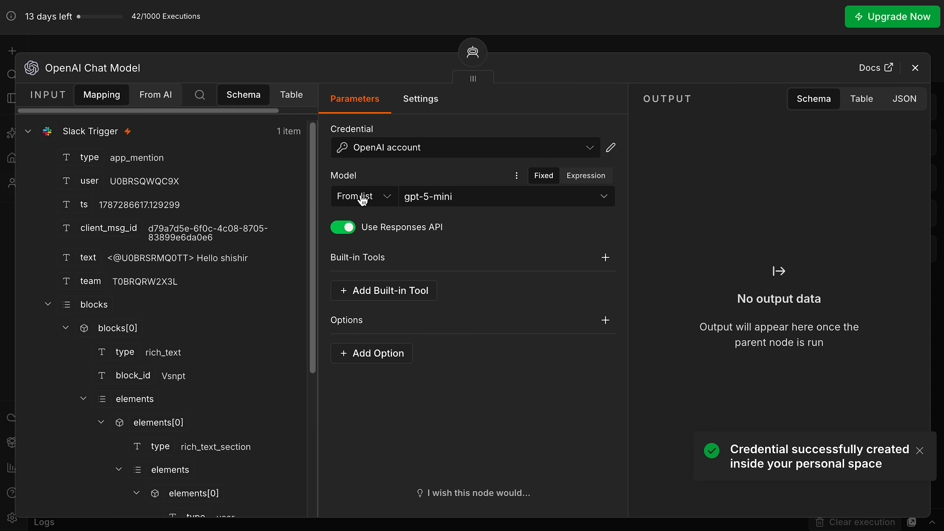
# Step: Set the OpenAI Chat Model's model to gpt-4.1-mini and close the node
pyautogui.click(457, 197)
pyautogui.write('gpt-4.1')
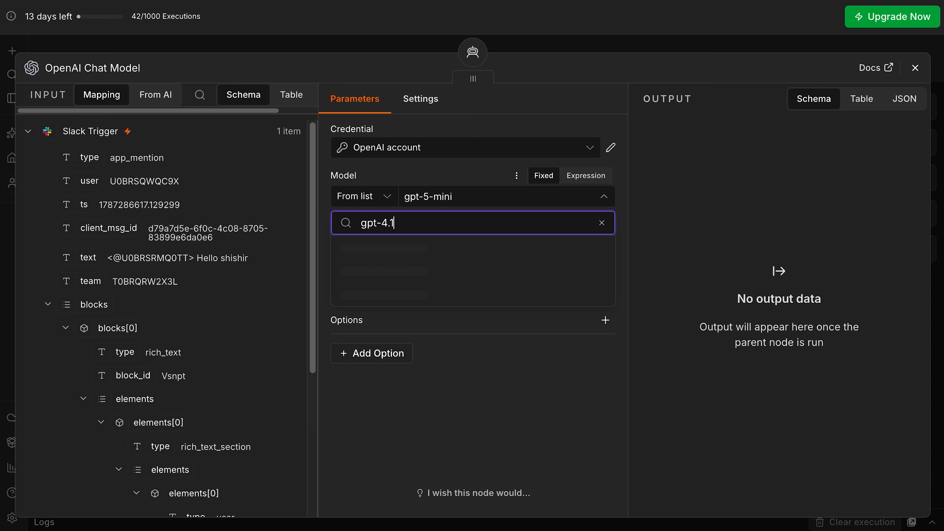
pyautogui.click(481, 264)
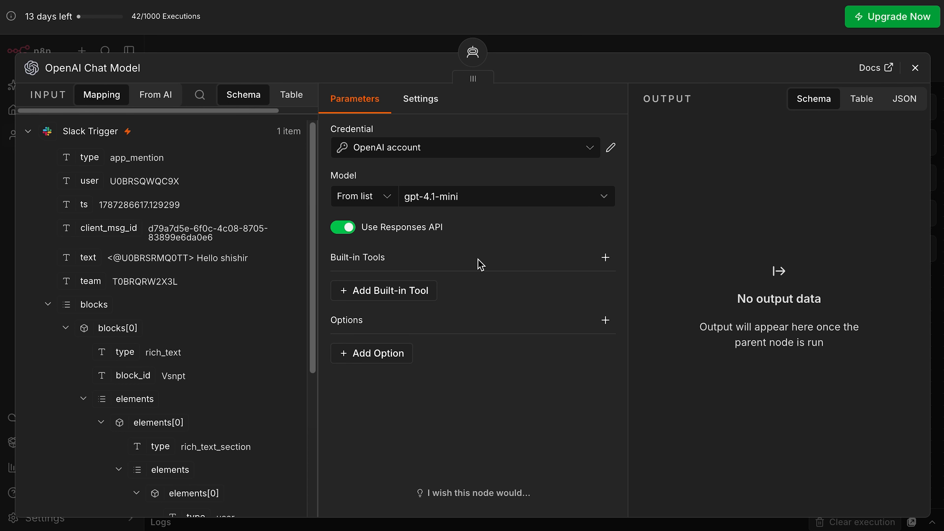
pyautogui.click(915, 67)
pyautogui.moveTo(402, 200); pyautogui.dragTo(660, 364)
pyautogui.moveTo(294, 354); pyautogui.dragTo(453, 477)
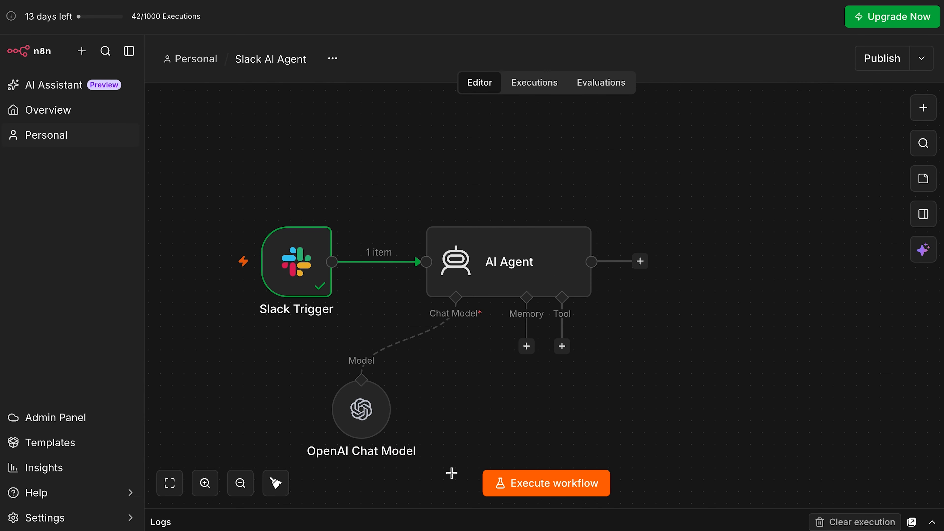
pyautogui.moveTo(215, 178); pyautogui.dragTo(368, 344)
# Step: Execute the AI Agent step, examine the generated reply in its output and close the node
pyautogui.click(508, 262)
pyautogui.doubleClick(509, 263)
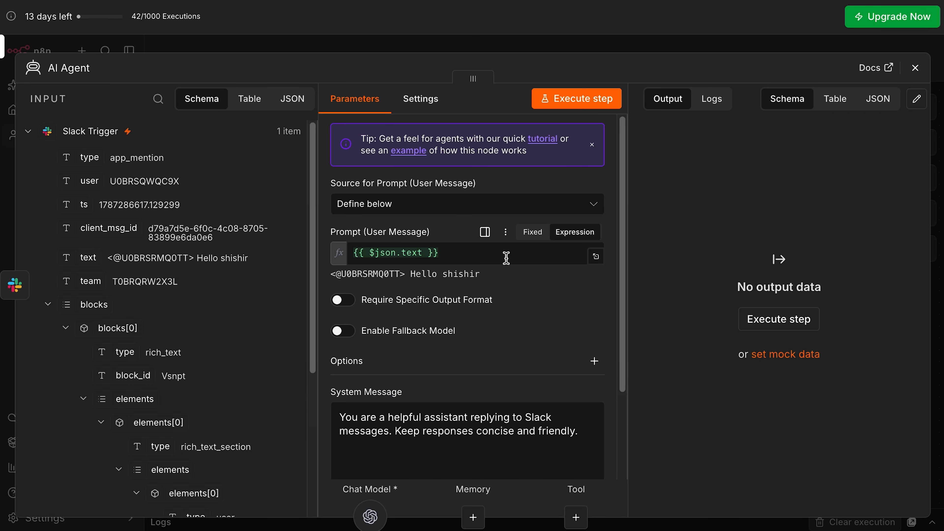
pyautogui.click(585, 101)
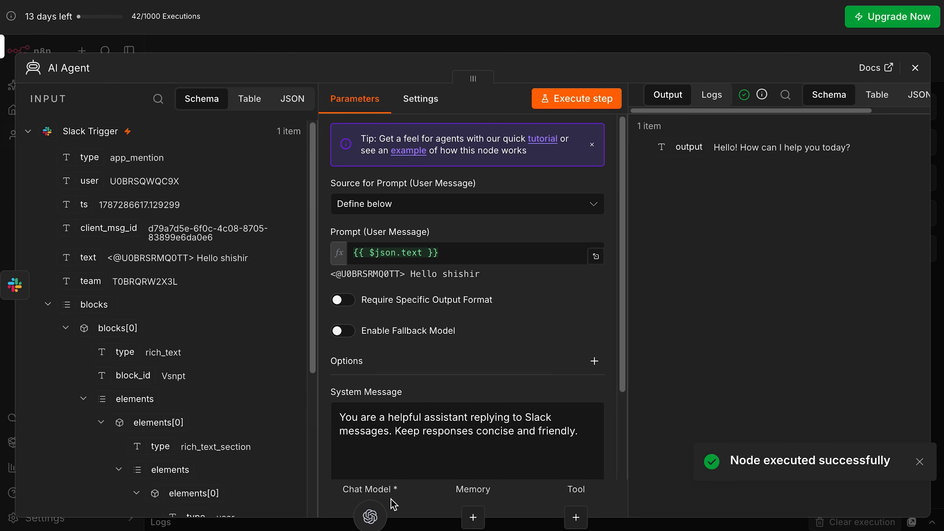
pyautogui.moveTo(714, 148); pyautogui.dragTo(851, 147)
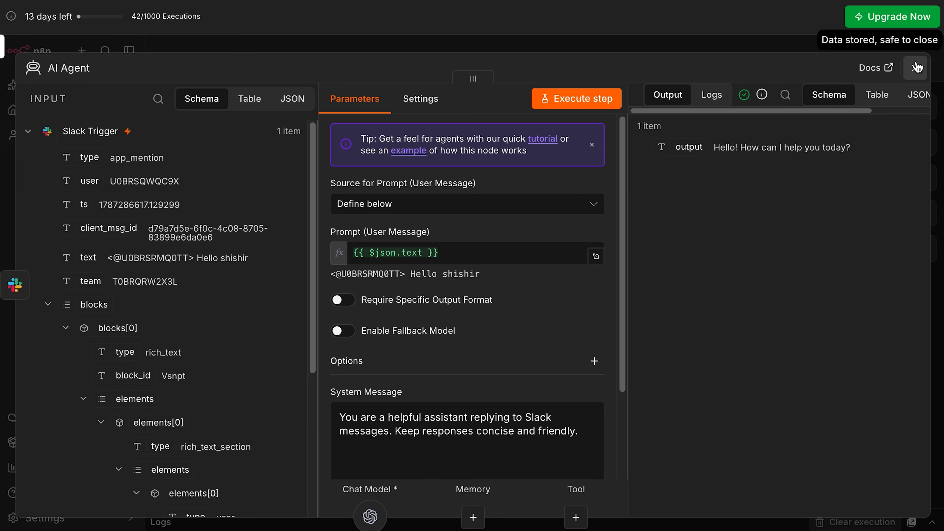
pyautogui.click(916, 67)
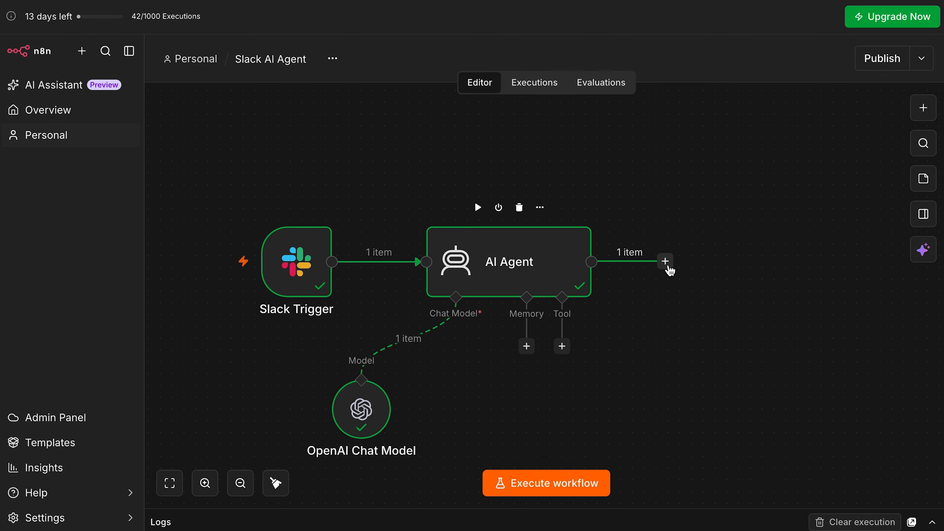
# Step: Add a Slack node with the Send a message action after the AI Agent
pyautogui.click(666, 263)
pyautogui.write('sla')
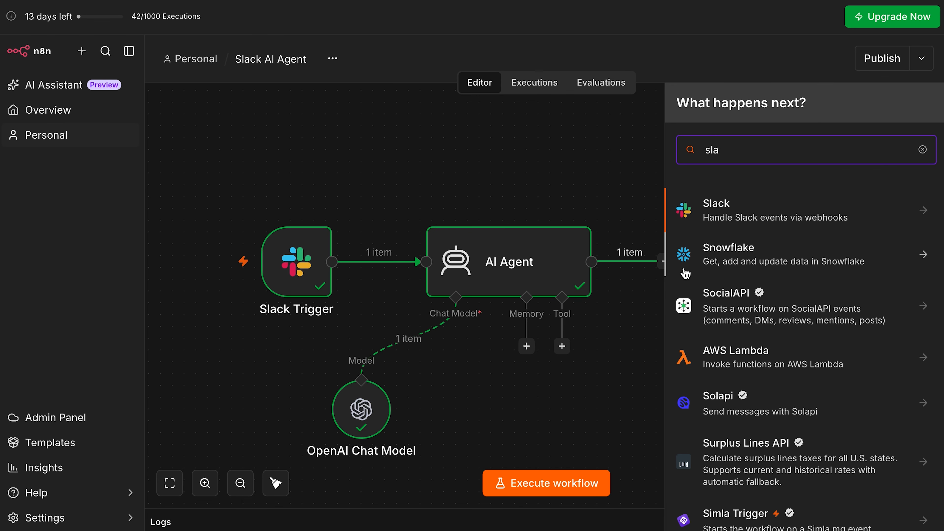
pyautogui.click(754, 215)
pyautogui.write('send me')
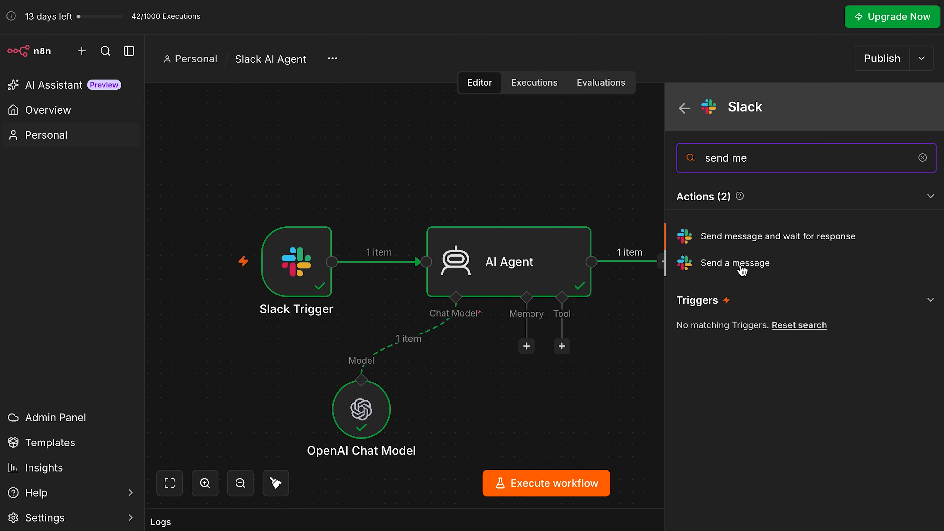
pyautogui.click(741, 267)
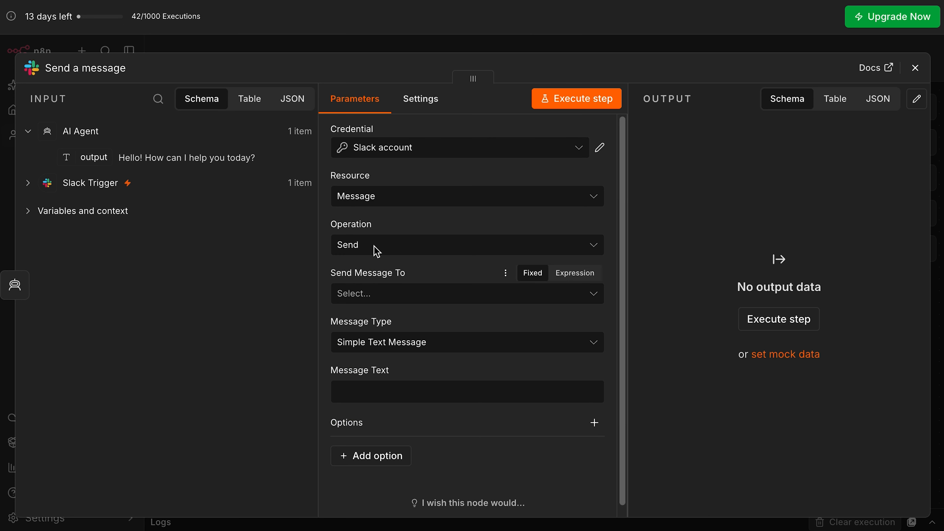
# Step: Use the Slack account credential and set the message to be sent to a channel, choosing youtube from the list
pyautogui.click(473, 146)
pyautogui.click(470, 186)
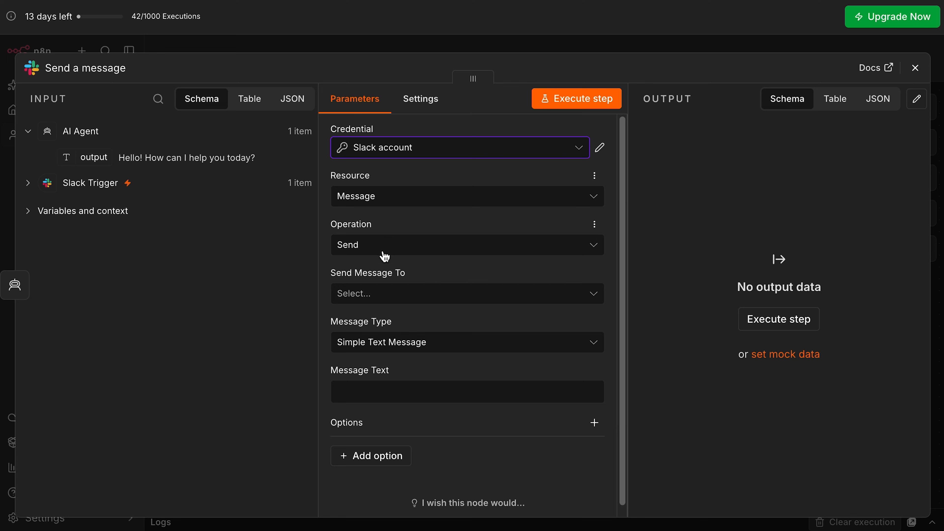
pyautogui.scroll(-1, 400, 264)
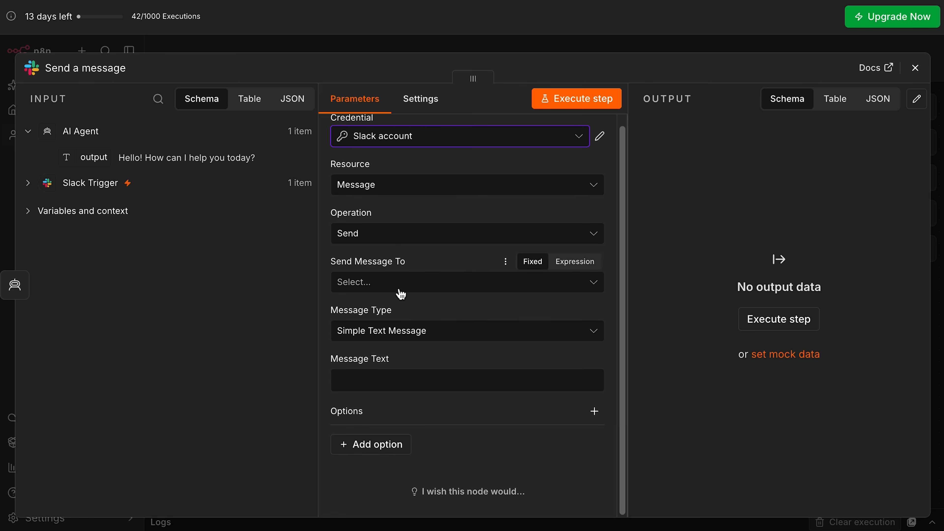
pyautogui.click(462, 289)
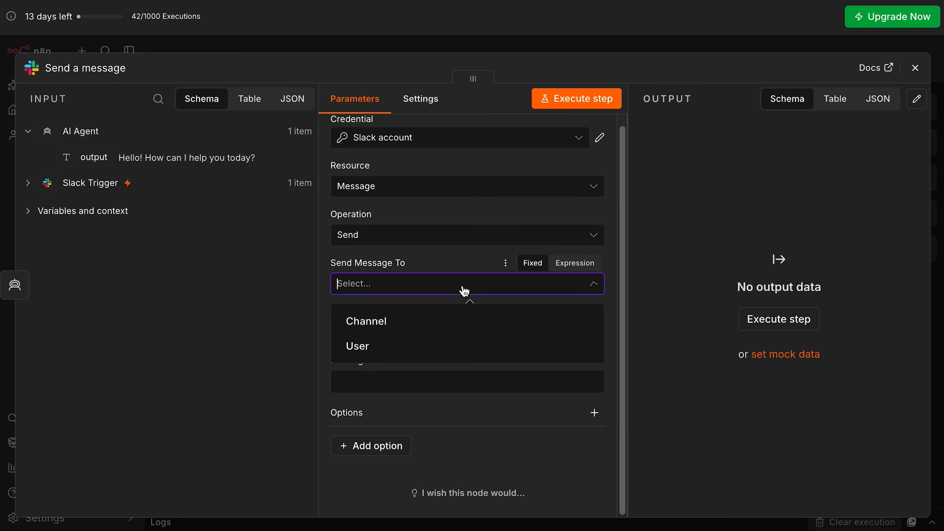
pyautogui.click(407, 327)
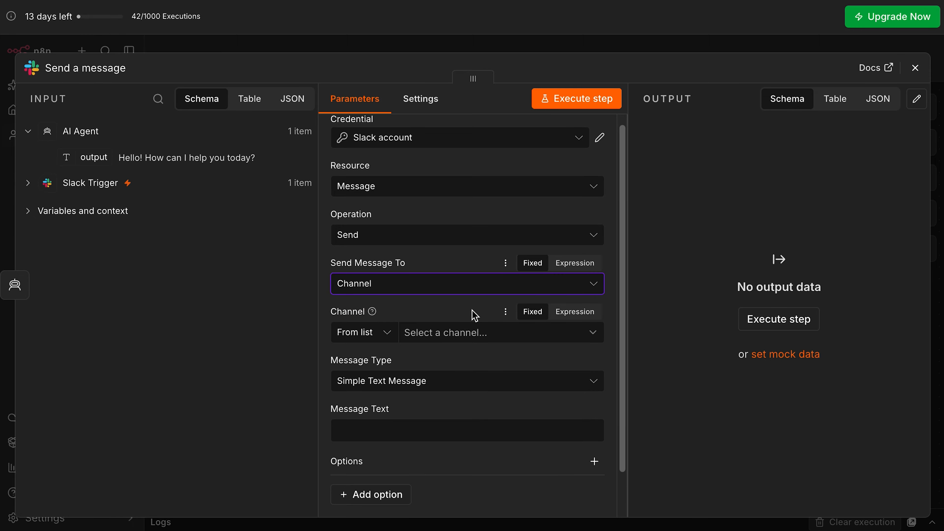
pyautogui.click(468, 336)
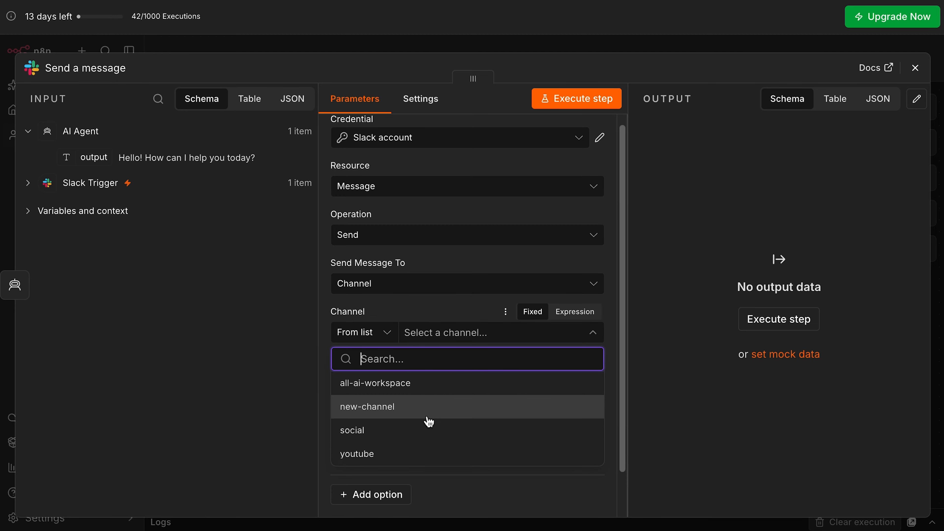
pyautogui.click(390, 456)
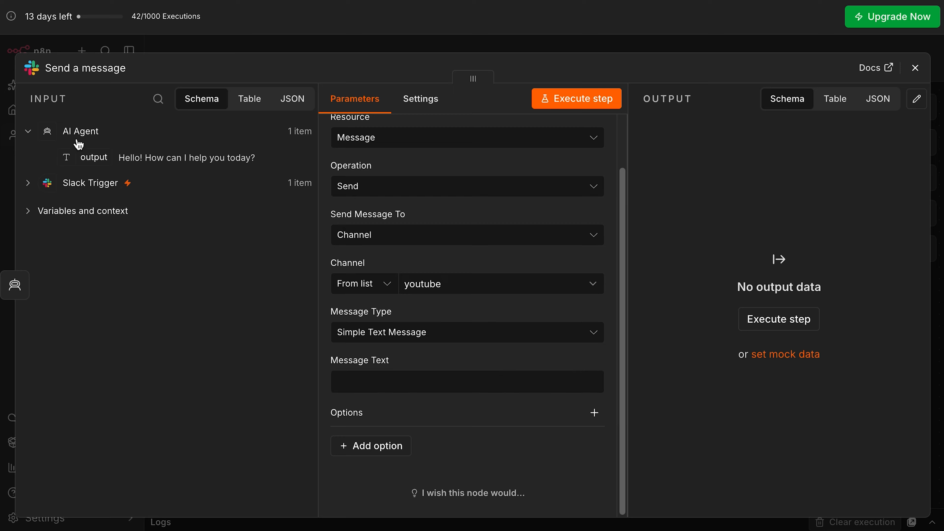
# Step: Map the AI Agent's output, {{ $json.output }}, to the Slack node's message text and execute the step
pyautogui.moveTo(84, 155); pyautogui.dragTo(358, 387)
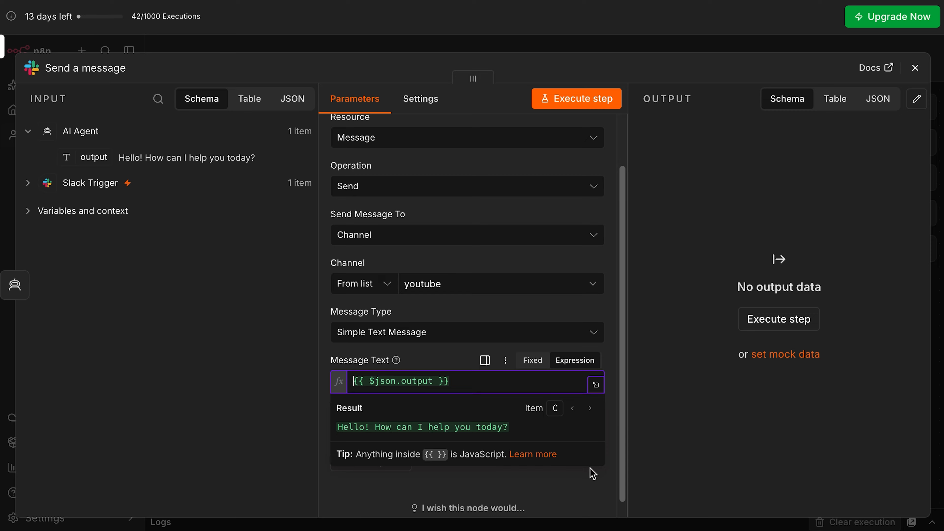
pyautogui.click(595, 479)
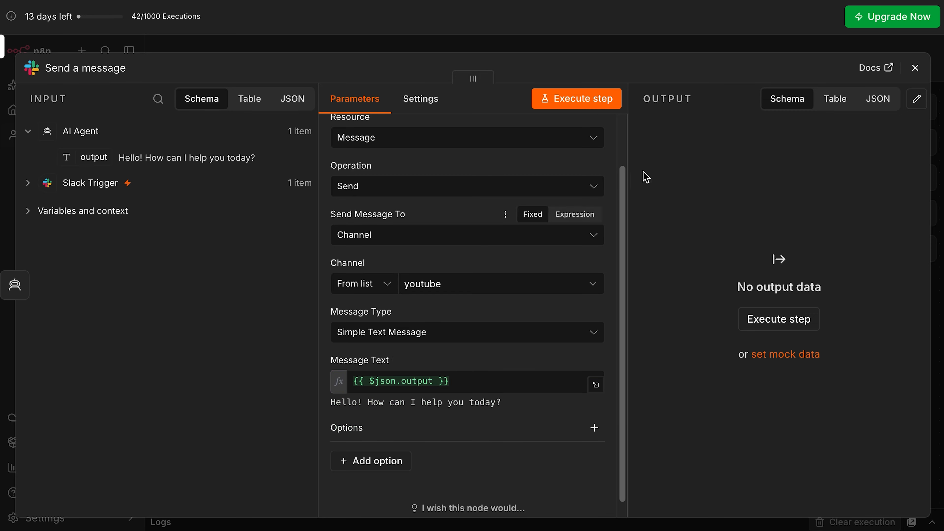
pyautogui.click(590, 99)
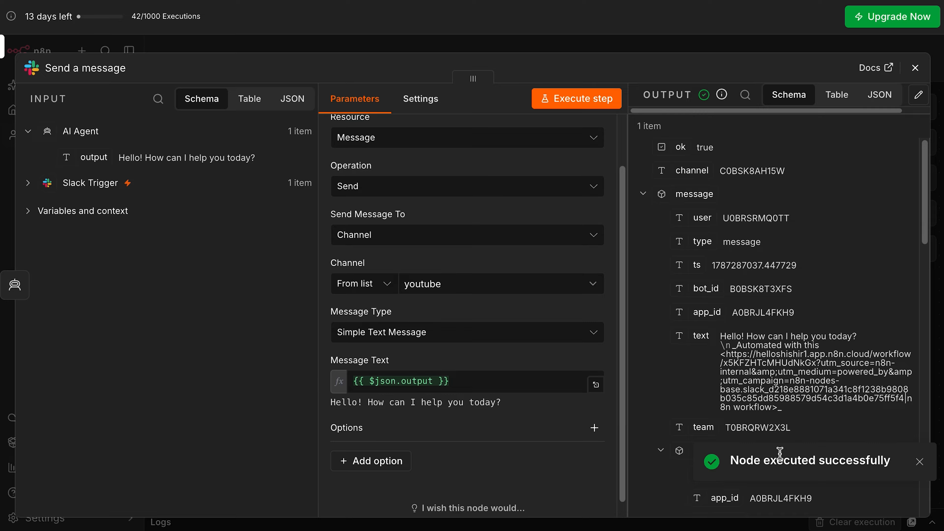
# Step: Switch to Slack and examine the n8n reply and its attribution line in the youtube channel
pyautogui.hotkey('ctrl', 'Tab')
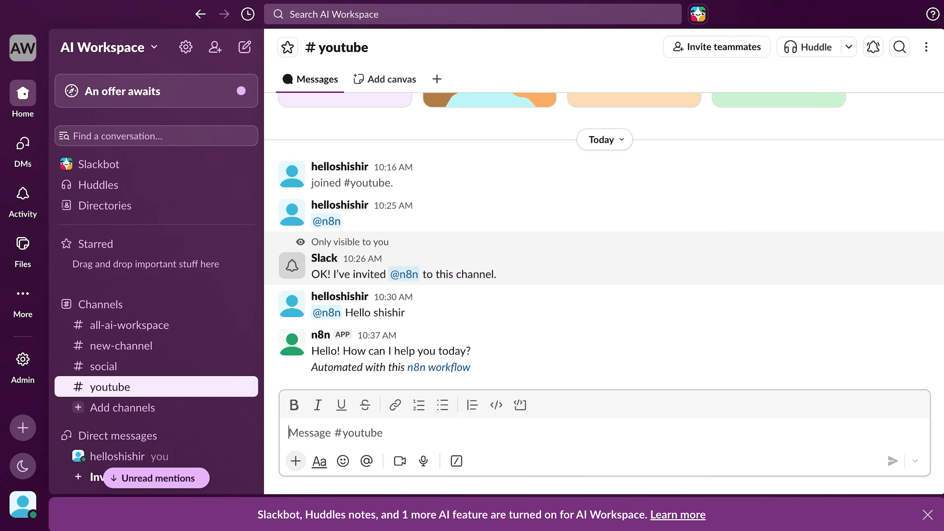
pyautogui.moveTo(312, 352); pyautogui.dragTo(480, 359)
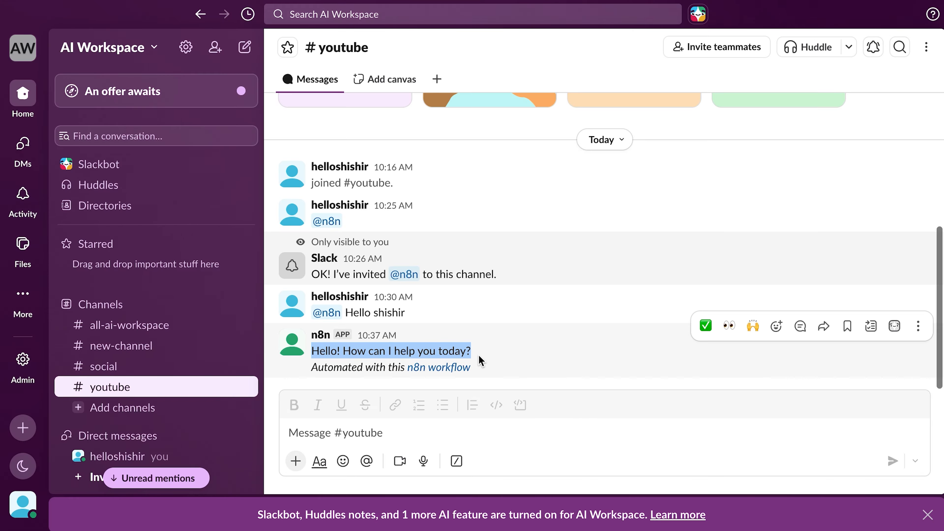
pyautogui.moveTo(311, 368); pyautogui.dragTo(472, 375)
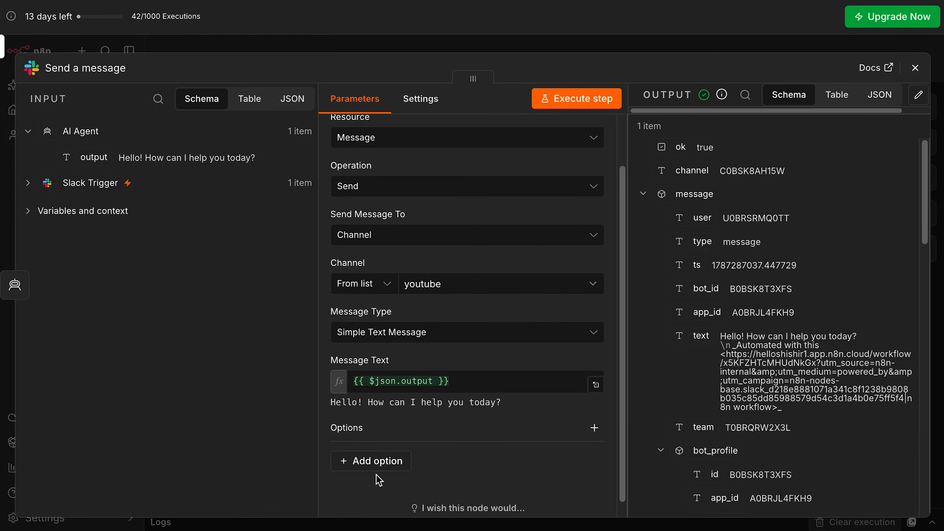
# Step: Back in n8n, add the Include Link to Workflow option to the Slack message, turn it off and close the node
pyautogui.click(371, 462)
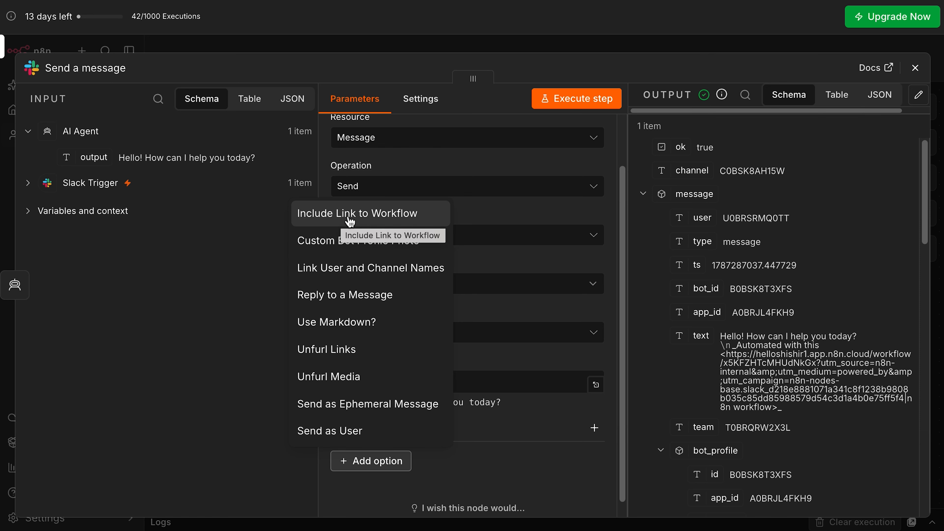
pyautogui.click(361, 218)
pyautogui.click(343, 462)
pyautogui.scroll(-1, 532, 506)
pyautogui.scroll(2, 532, 507)
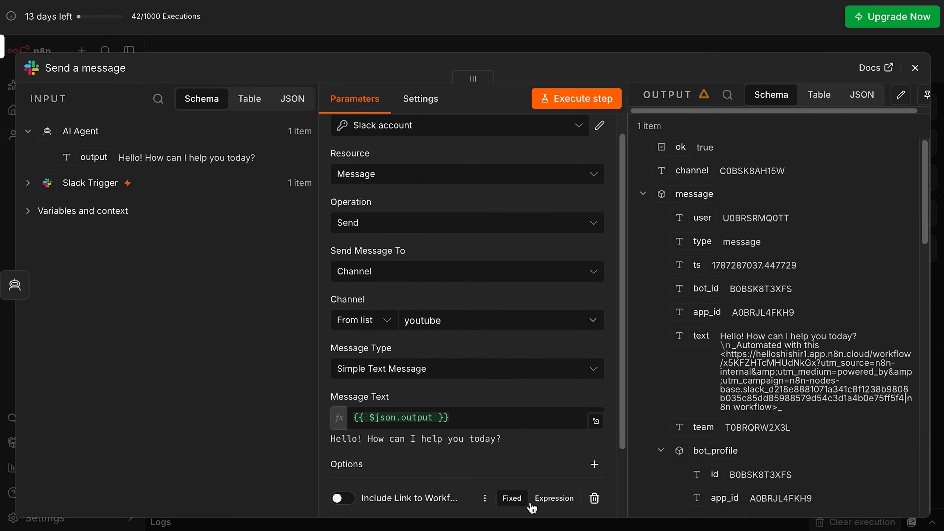
pyautogui.click(914, 67)
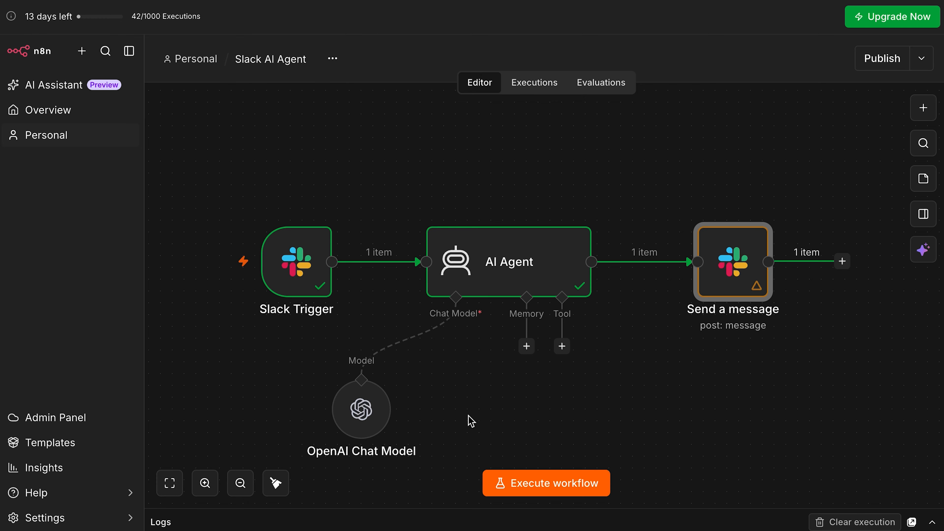
pyautogui.click(558, 487)
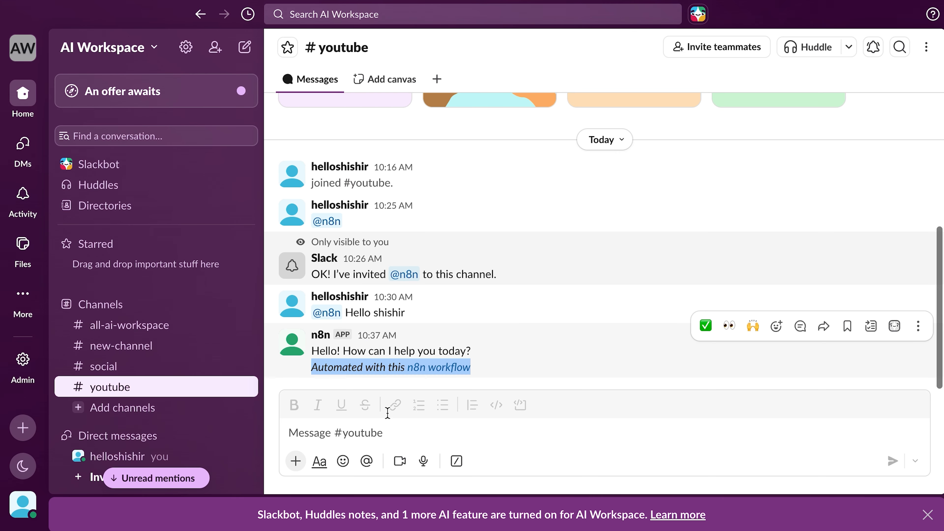
pyautogui.click(387, 432)
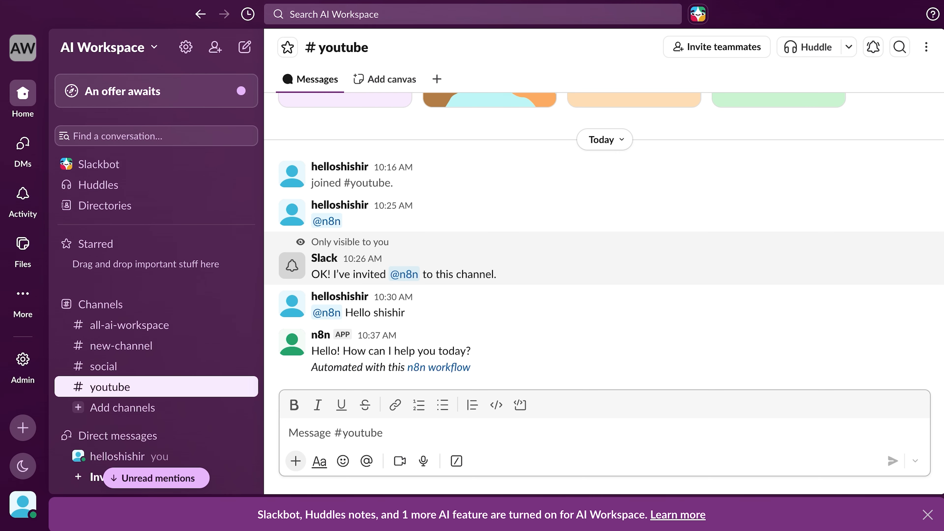
pyautogui.write('@n')
pyautogui.press('Return')
pyautogui.write('What is the name of the capital of France?')
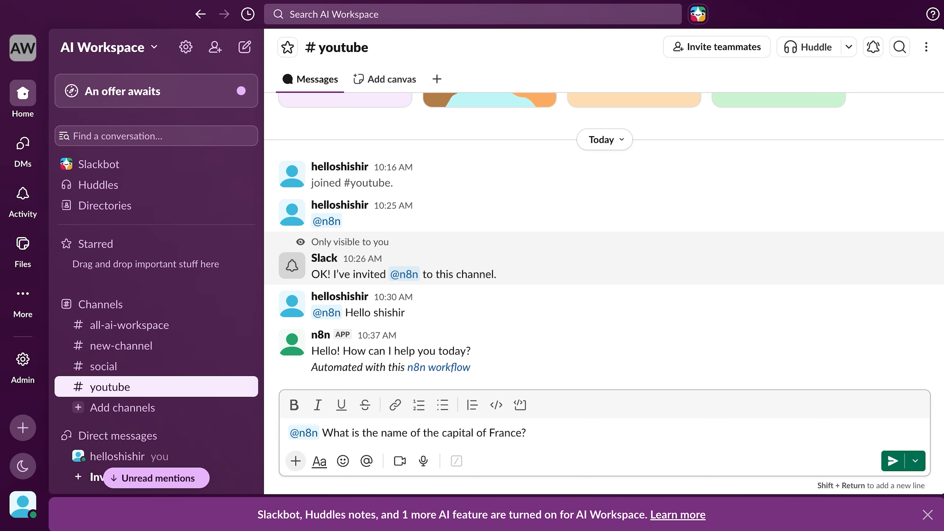
pyautogui.press('Return')
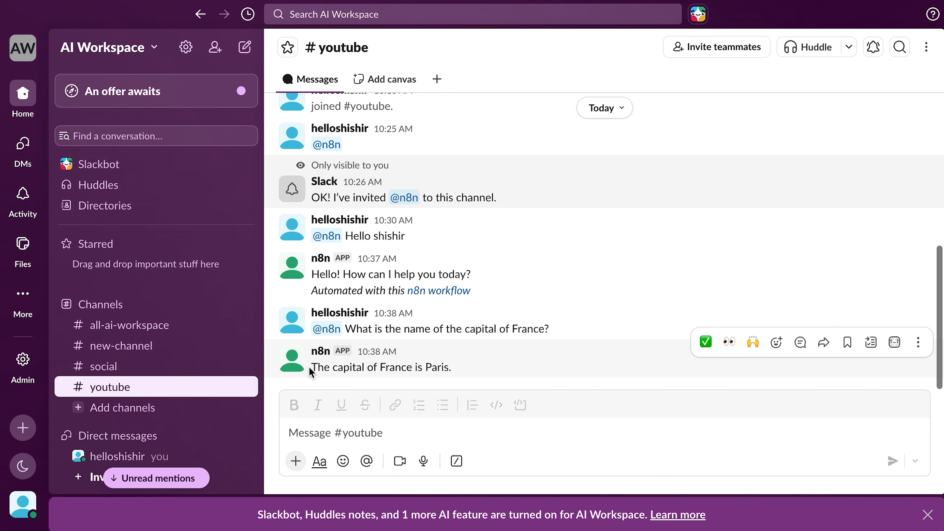
pyautogui.moveTo(314, 367); pyautogui.dragTo(453, 372)
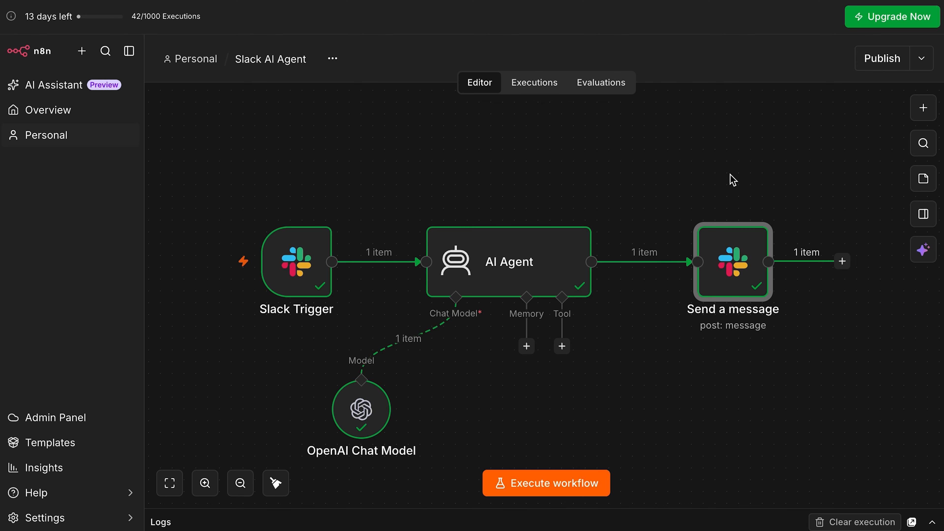
# Step: Publish the Slack AI Agent workflow in n8n and dismiss the confirmation dialog
pyautogui.click(881, 58)
pyautogui.click(624, 372)
pyautogui.click(405, 112)
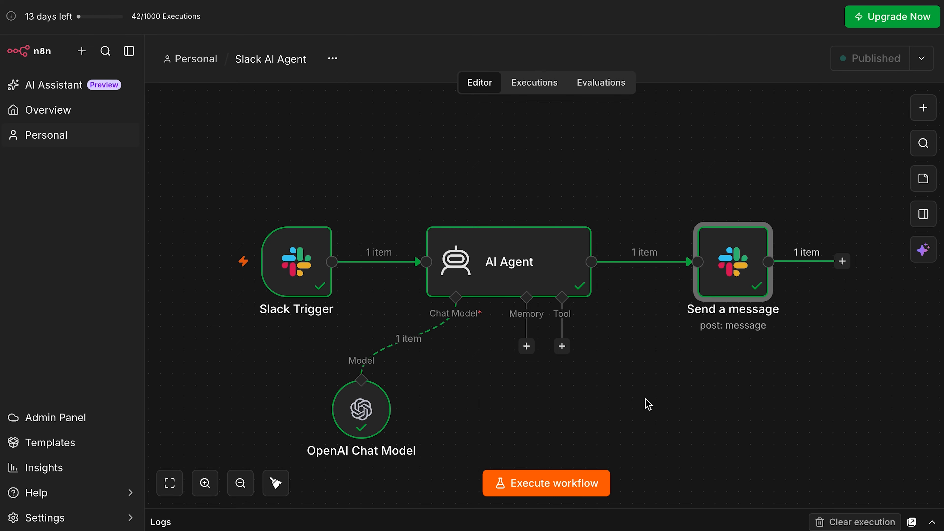
# Step: Copy the production webhook URL from the Slack Trigger node
pyautogui.click(300, 271)
pyautogui.doubleClick(300, 270)
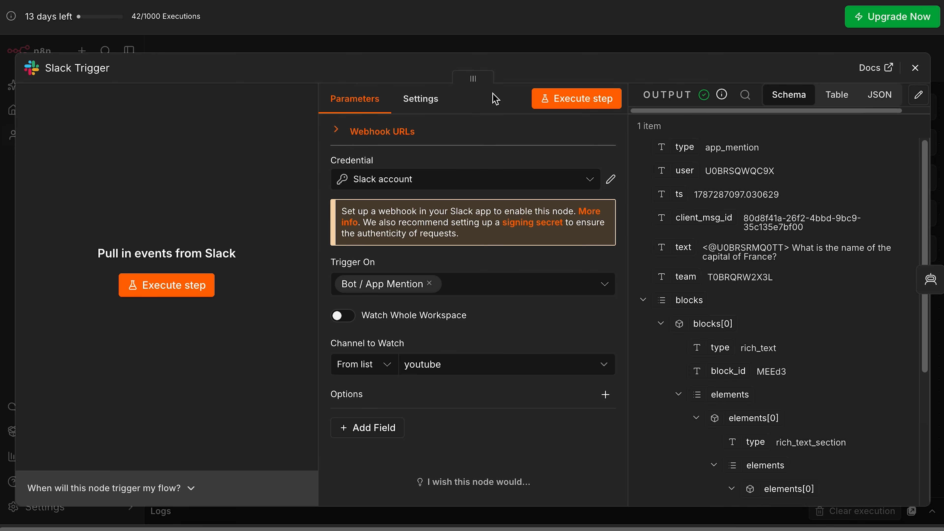
pyautogui.click(339, 133)
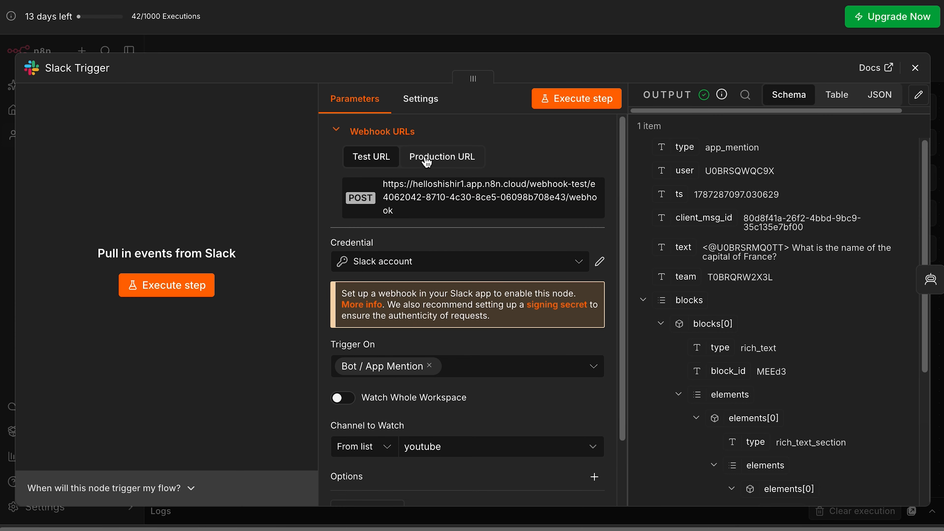
pyautogui.click(449, 164)
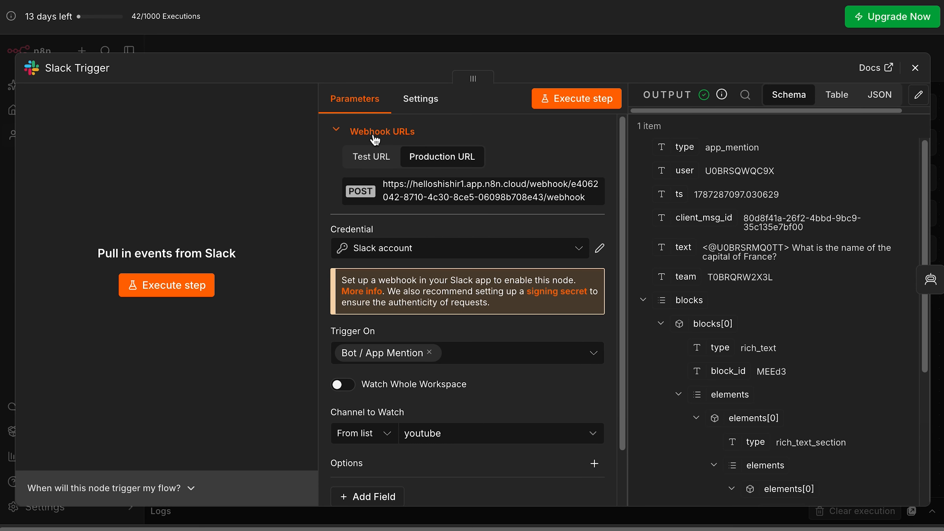
pyautogui.click(461, 195)
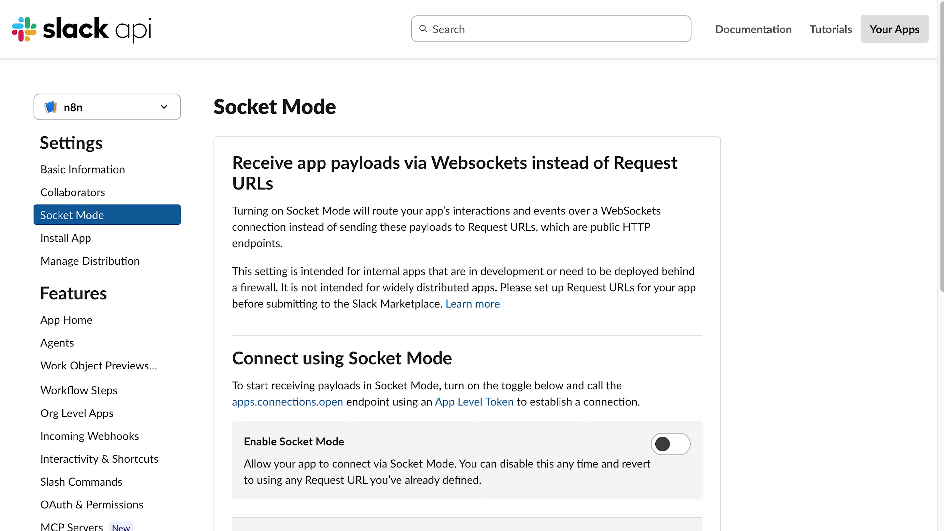
# Step: In the Slack API settings for the n8n app, replace the Event Subscriptions request URL with the copied production URL and save the changes
pyautogui.scroll(-6, 95, 421)
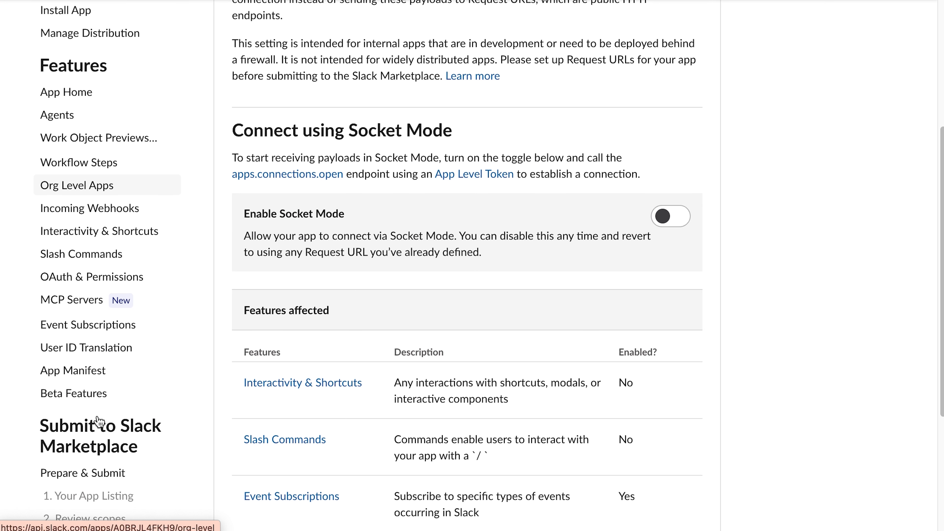
pyautogui.click(85, 320)
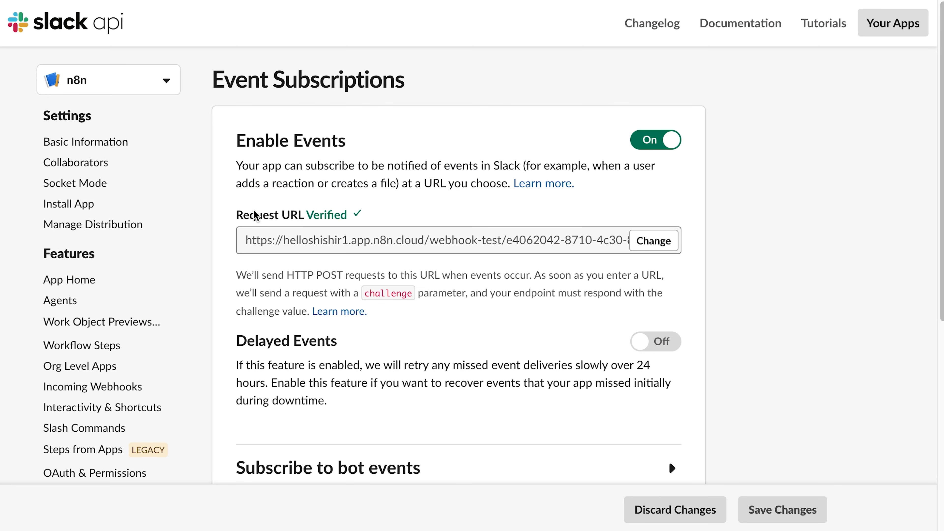
pyautogui.moveTo(222, 205); pyautogui.dragTo(374, 223)
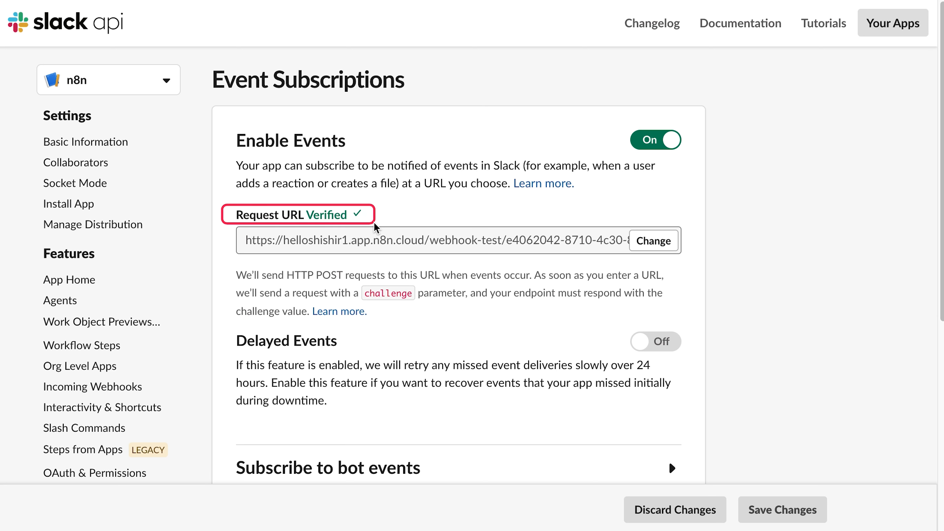
pyautogui.moveTo(231, 223); pyautogui.dragTo(535, 253)
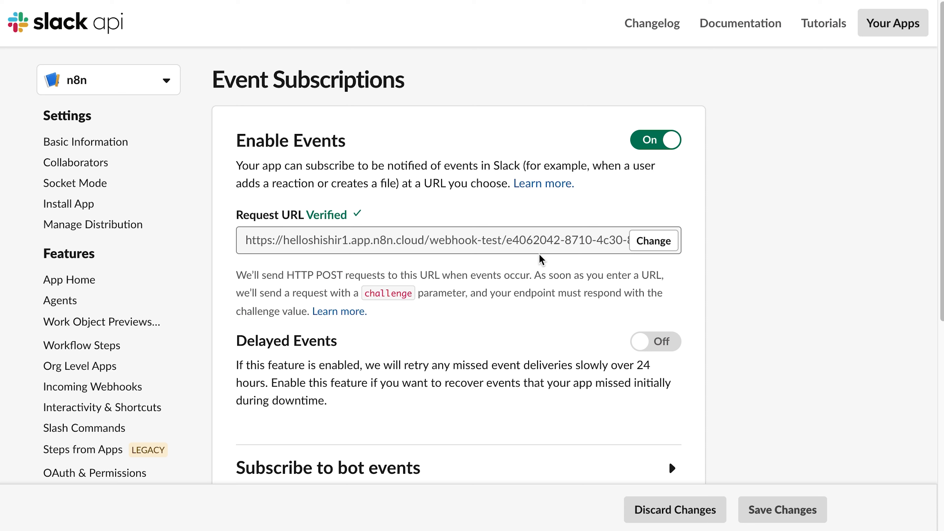
pyautogui.click(657, 240)
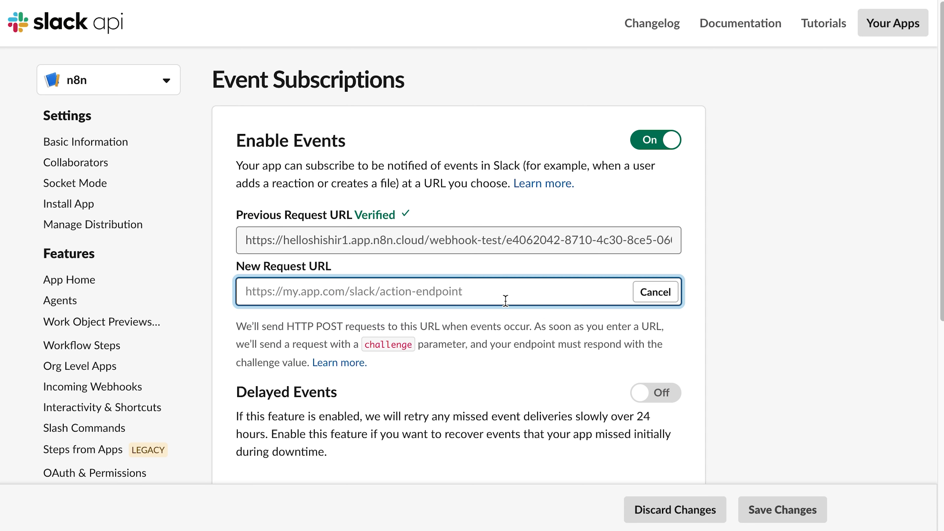
pyautogui.hotkey('ctrl', 'v')
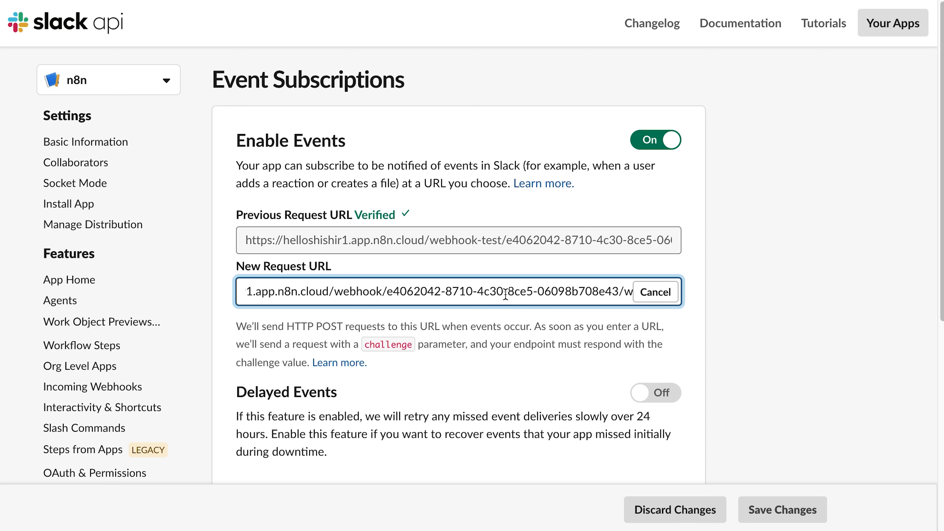
pyautogui.click(339, 260)
pyautogui.moveTo(338, 260); pyautogui.dragTo(376, 262)
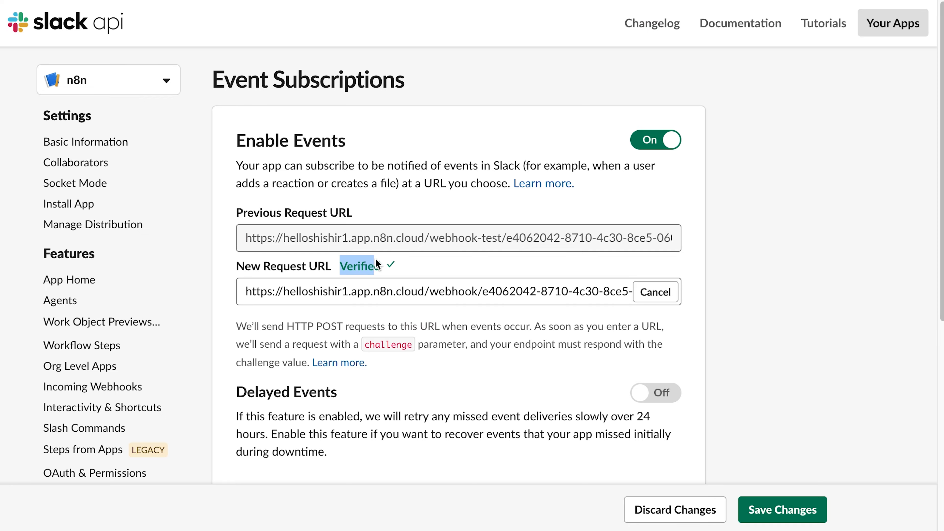
pyautogui.click(791, 516)
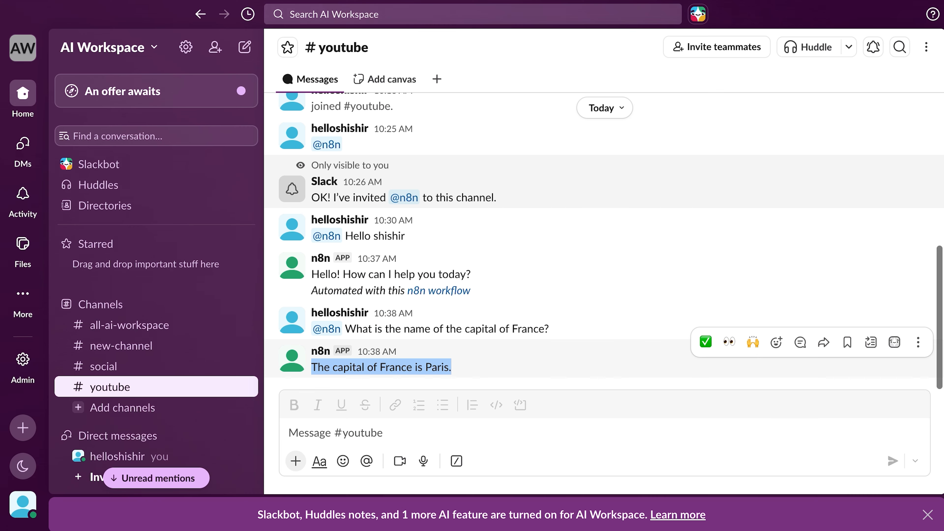
pyautogui.click(383, 430)
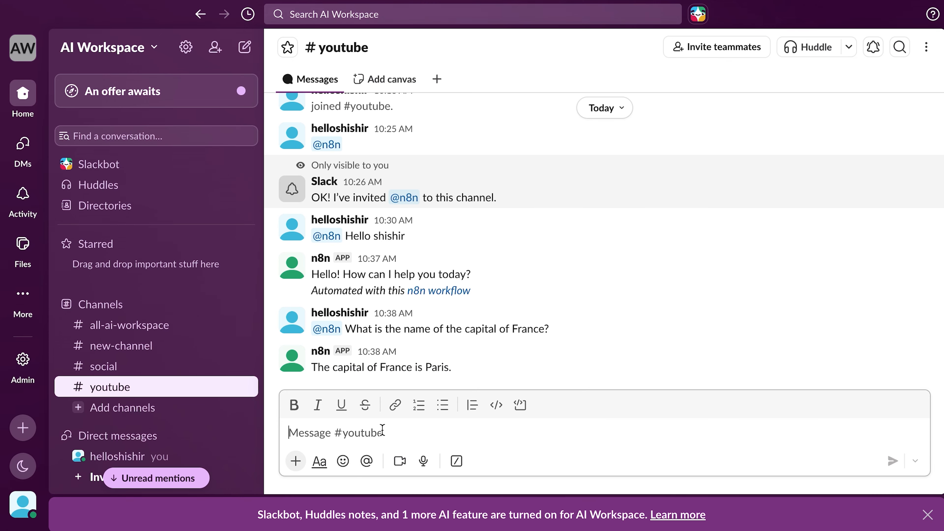
pyautogui.write('@n')
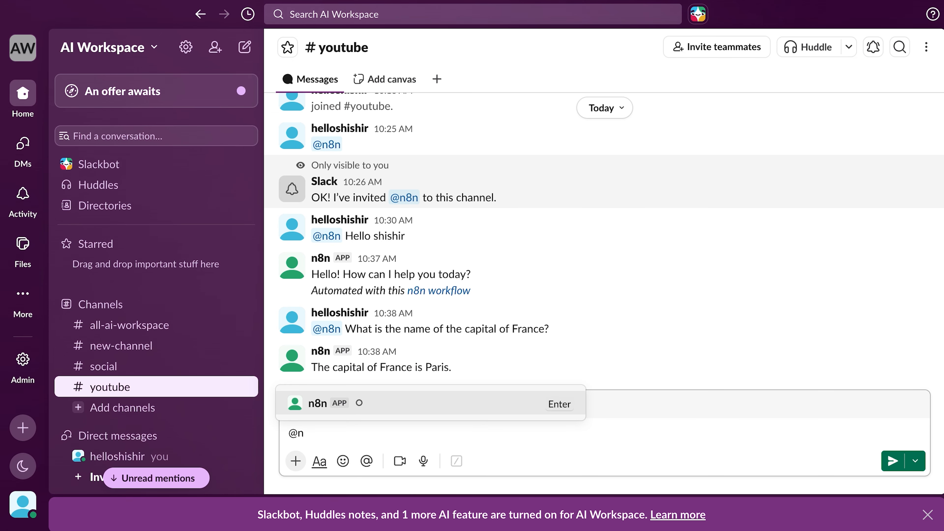
pyautogui.press('Return')
pyautogui.write('What is the capit')
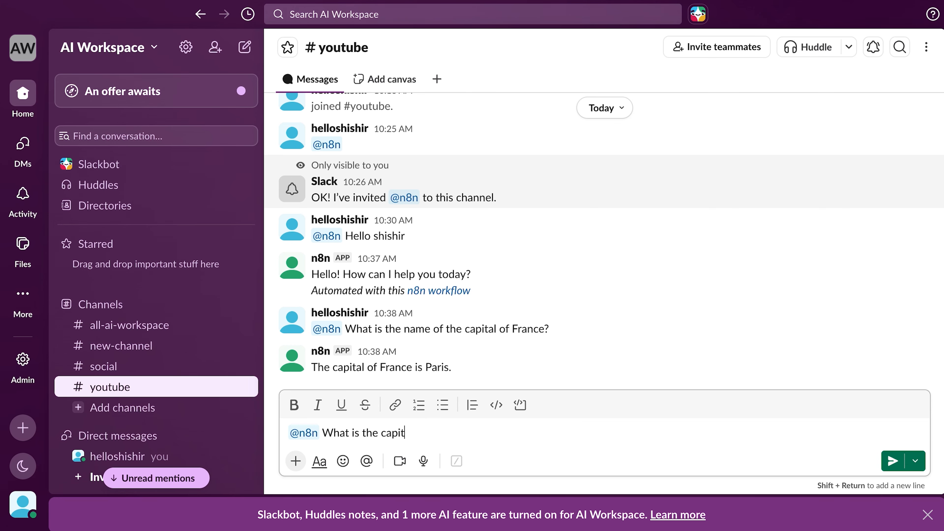
pyautogui.write('al of Canada?')
pyautogui.press('Return')
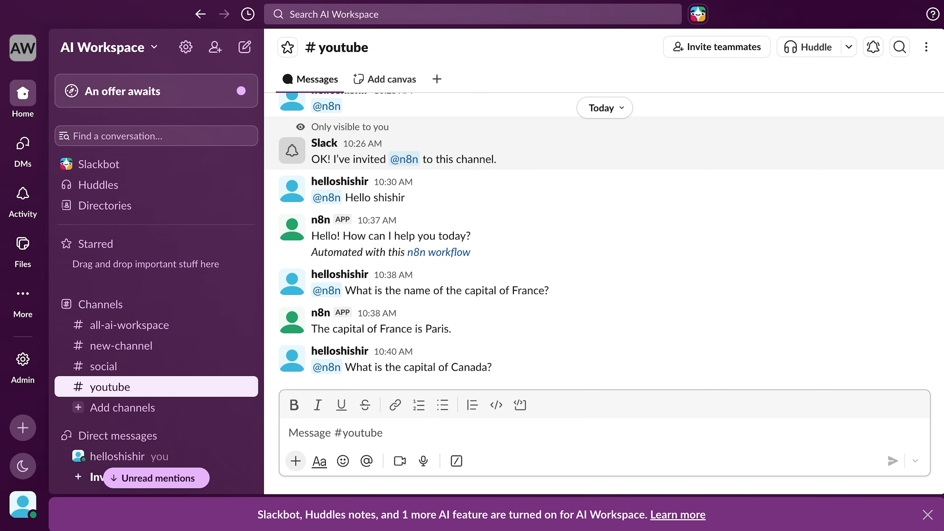
pyautogui.moveTo(312, 367); pyautogui.dragTo(469, 374)
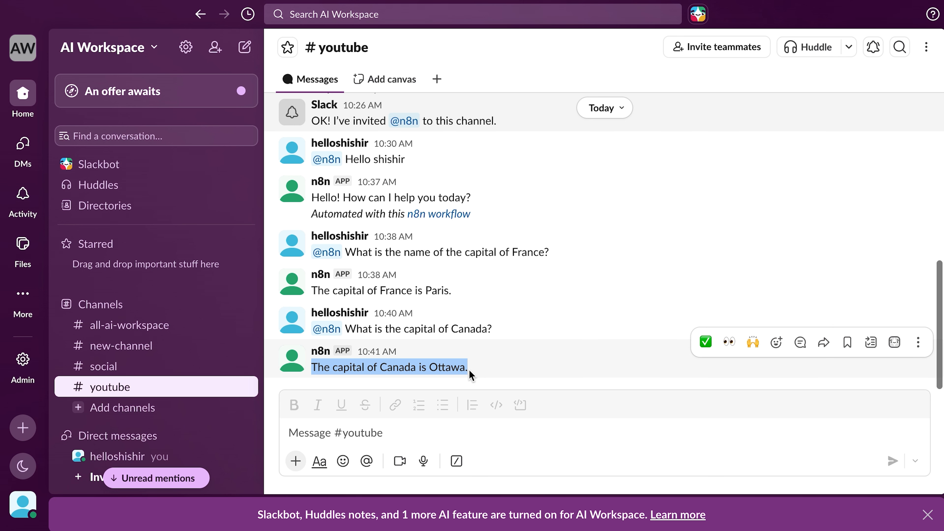
pyautogui.click(317, 371)
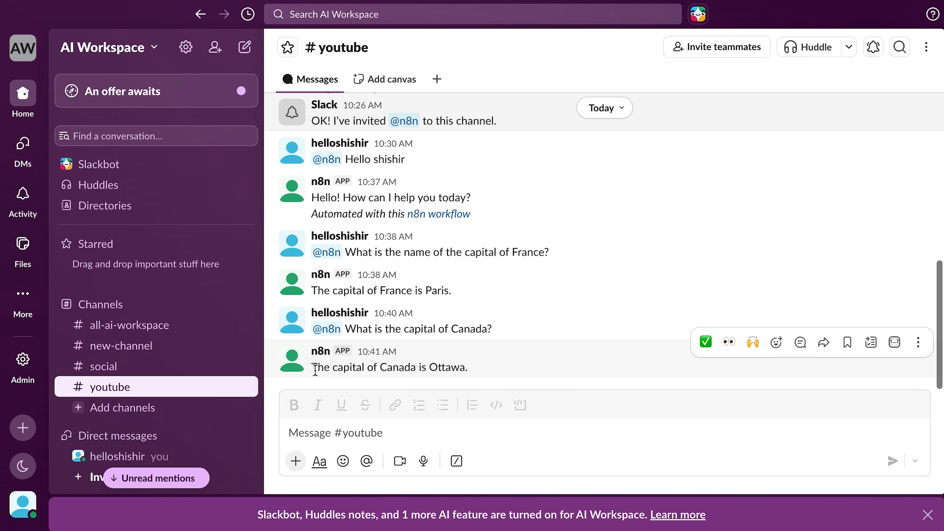
pyautogui.moveTo(312, 370); pyautogui.dragTo(478, 376)
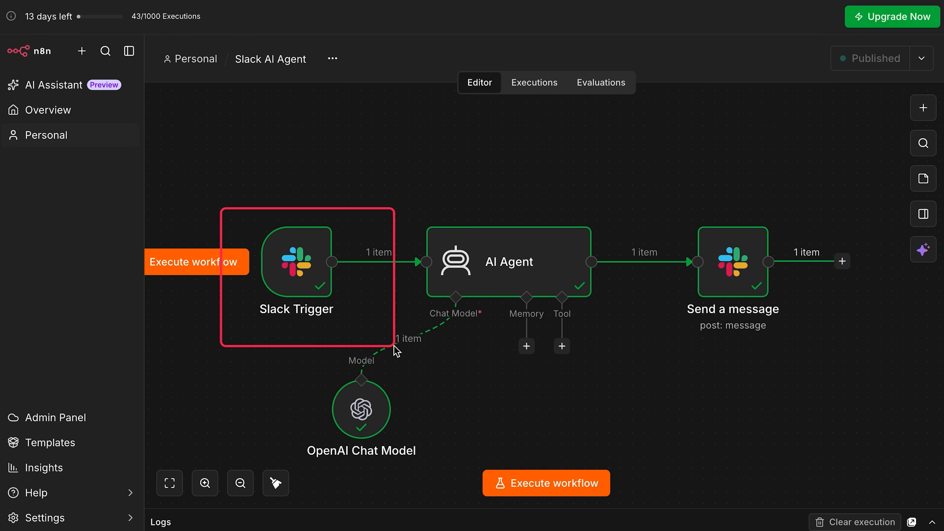
pyautogui.moveTo(659, 157); pyautogui.dragTo(813, 355)
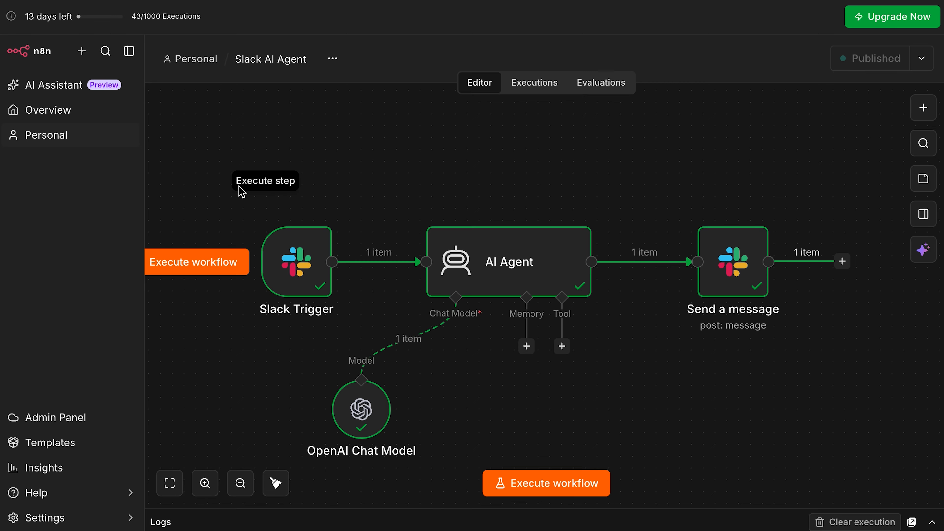
pyautogui.moveTo(228, 169); pyautogui.dragTo(787, 371)
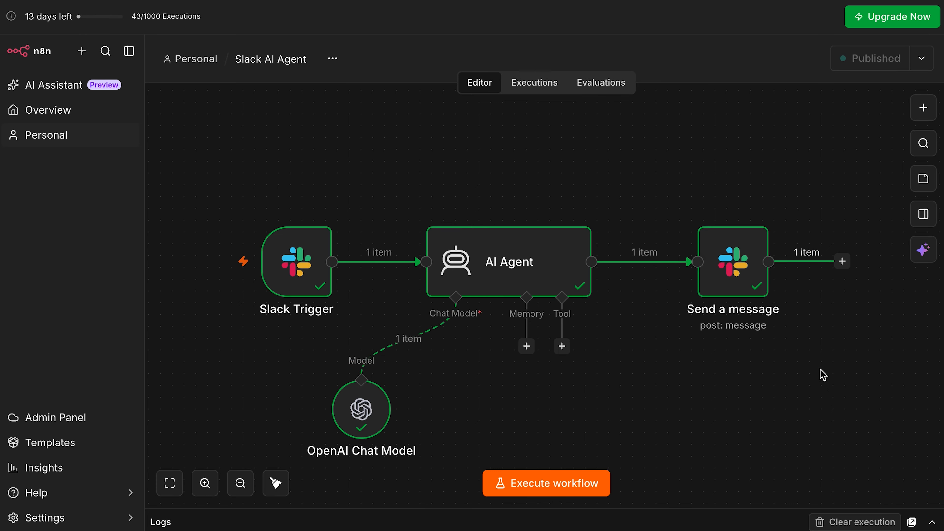
pyautogui.moveTo(654, 189); pyautogui.dragTo(832, 369)
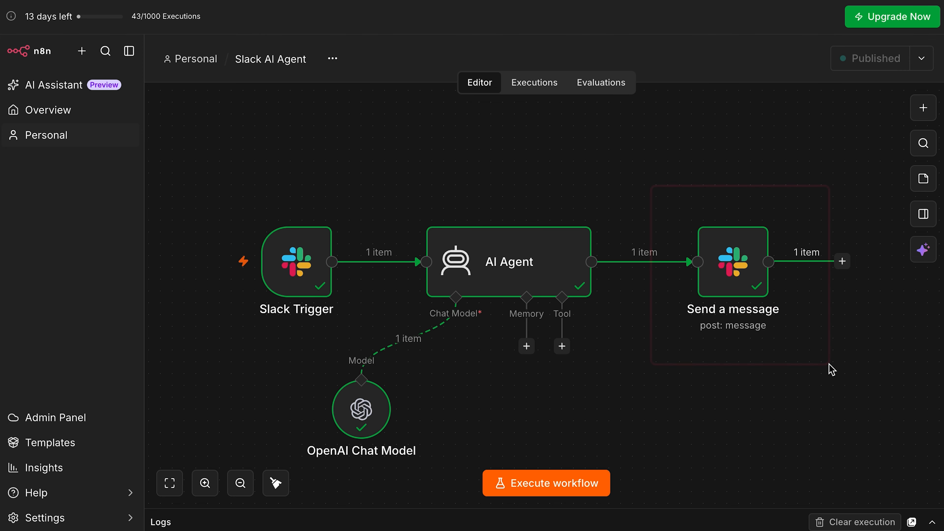